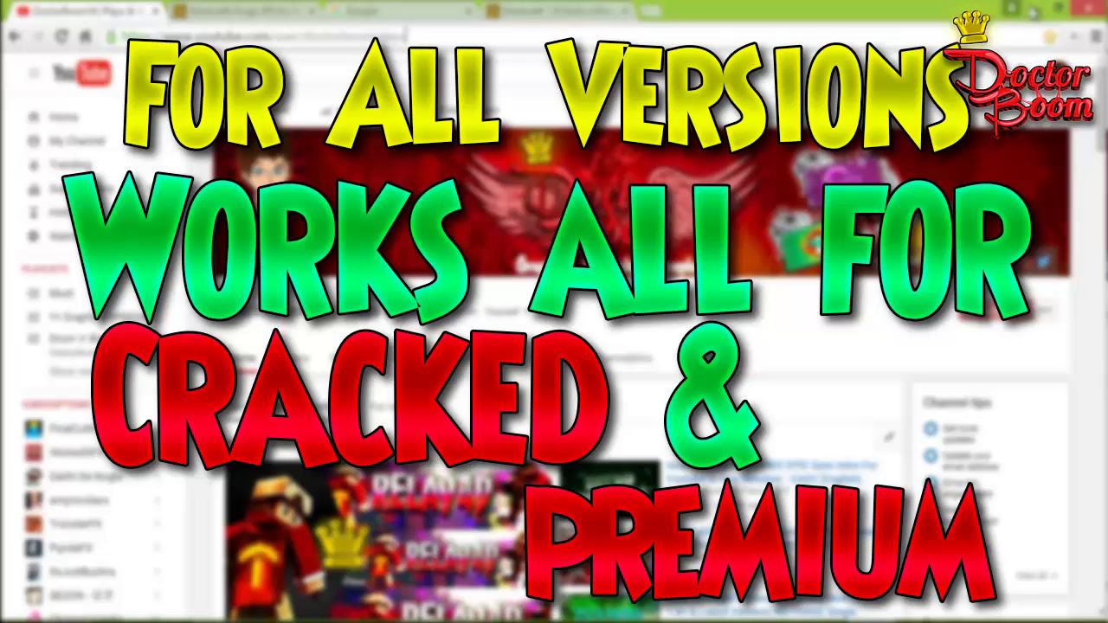
# - Switch from the YouTube channel page to the Minecraft Forge API article tab
pyautogui.scroll(-1, 640, 346)
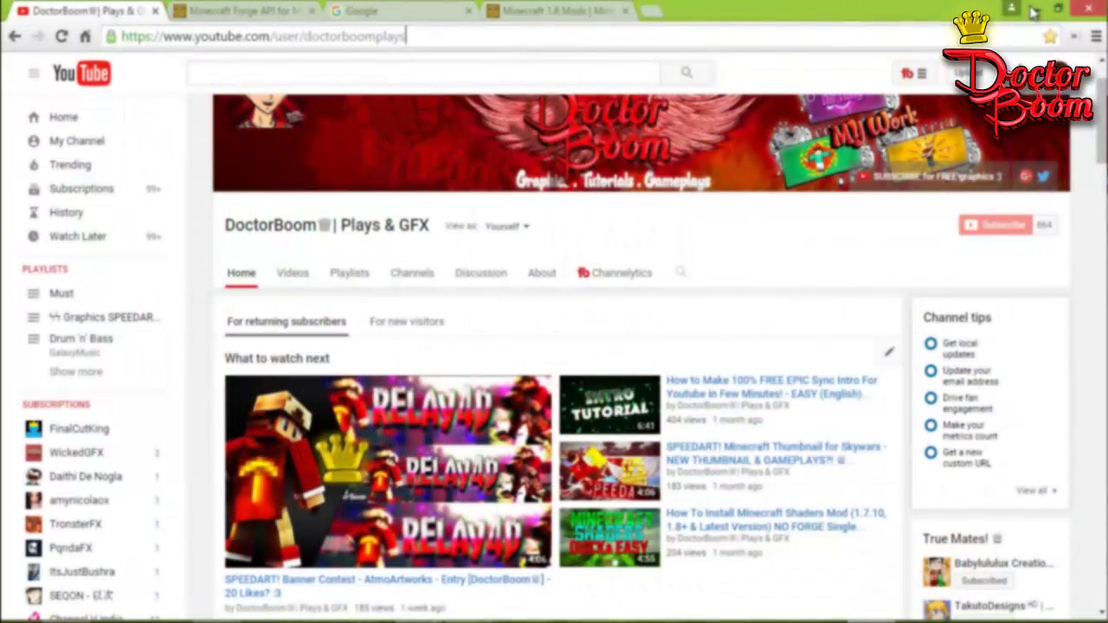
pyautogui.scroll(1, 1033, 11)
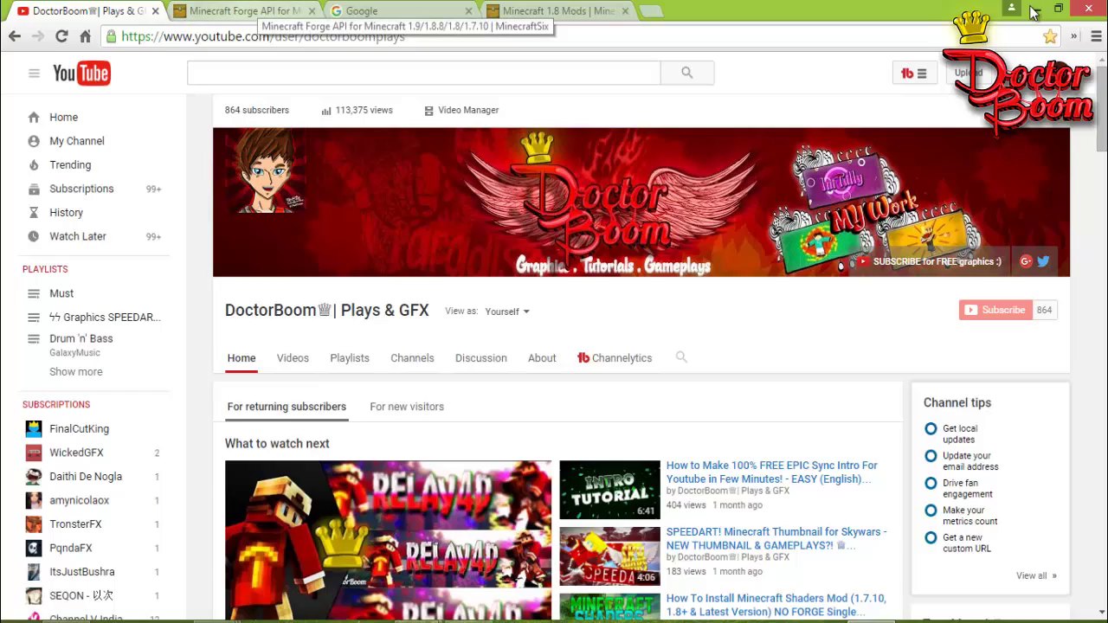
pyautogui.hotkey('ctrl', 'Tab')
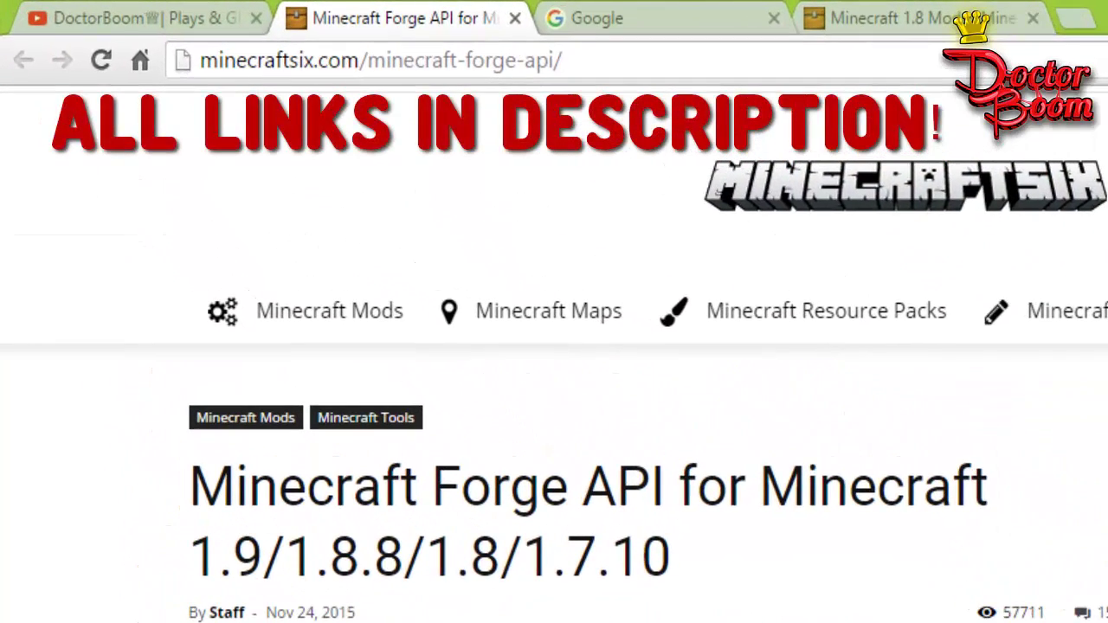
# - Scroll the Forge API article down to the 'Download Links for Minecraft Forge API' section
pyautogui.hotkey('ctrl', 'l')
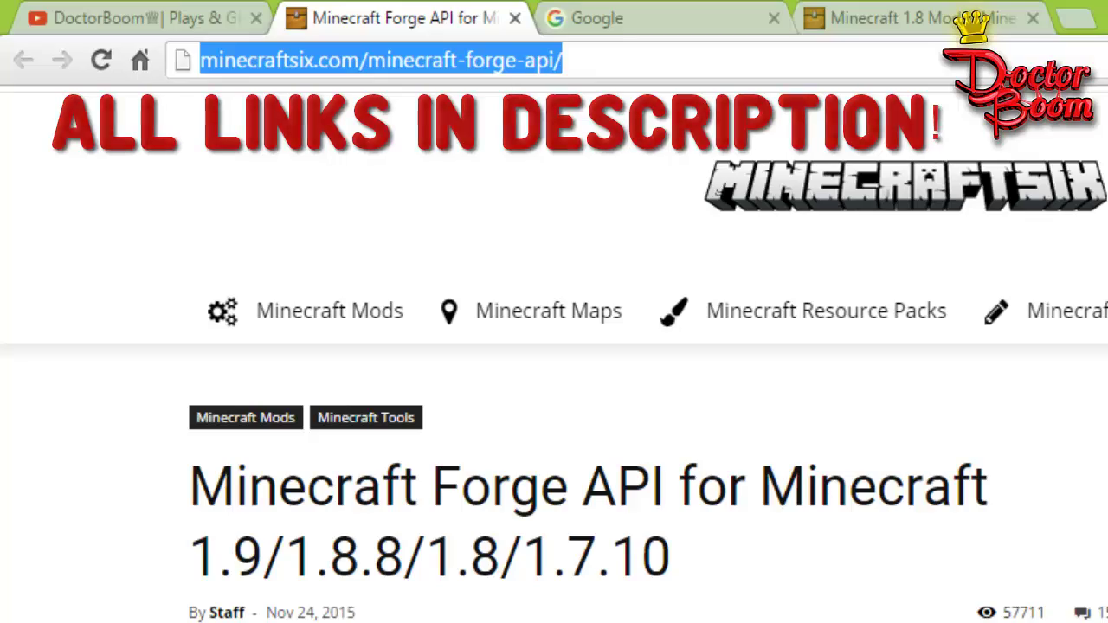
pyautogui.scroll(-10, 554, 390)
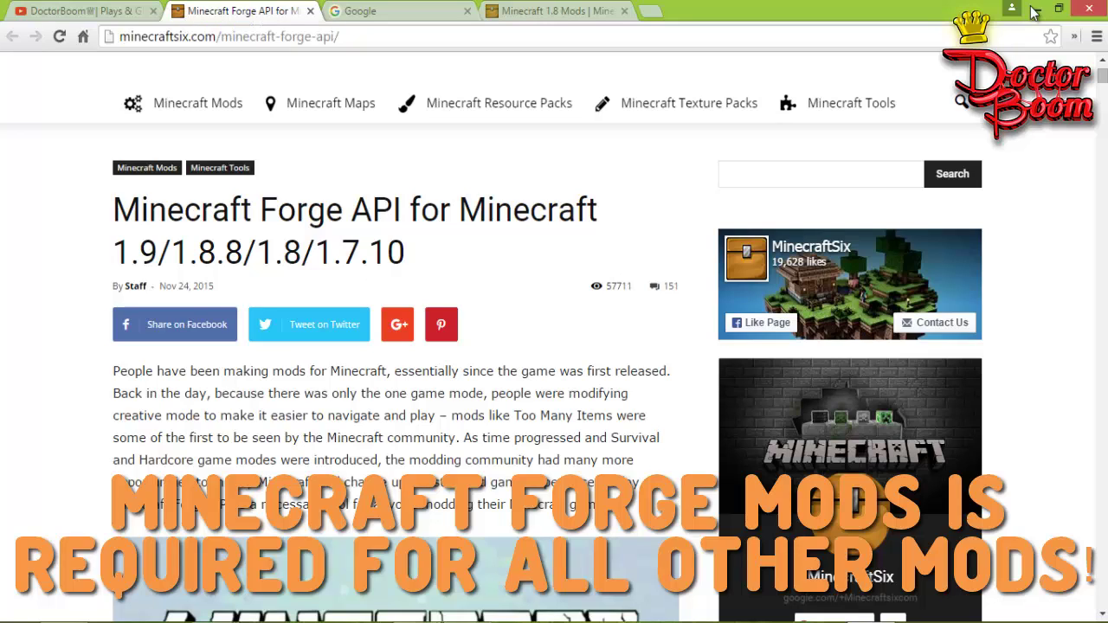
pyautogui.scroll(-10, 396, 346)
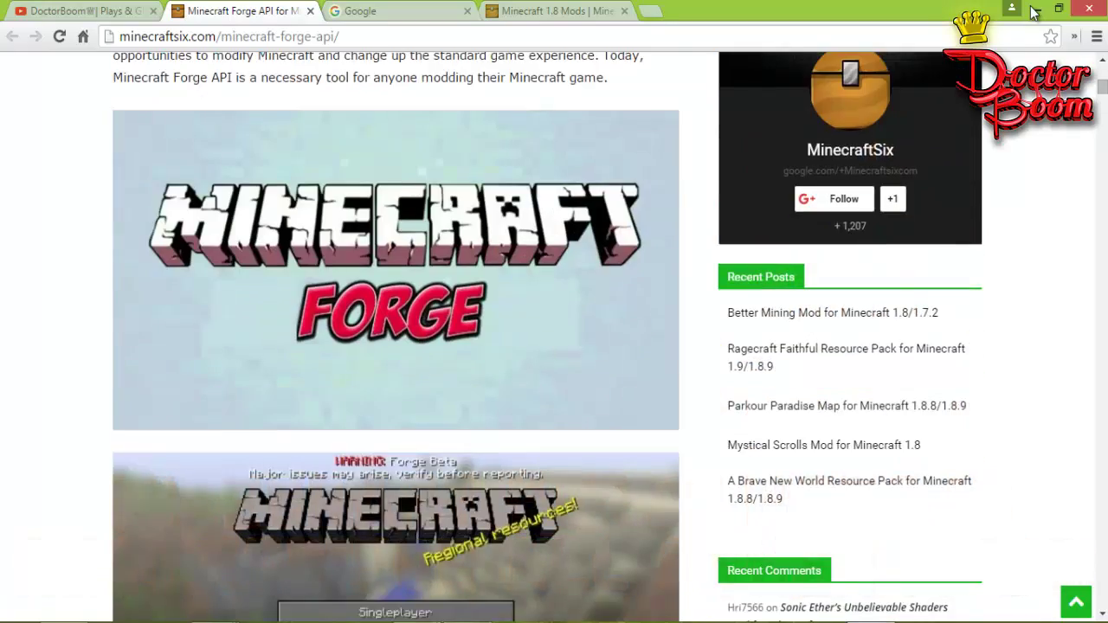
pyautogui.scroll(-15, 396, 346)
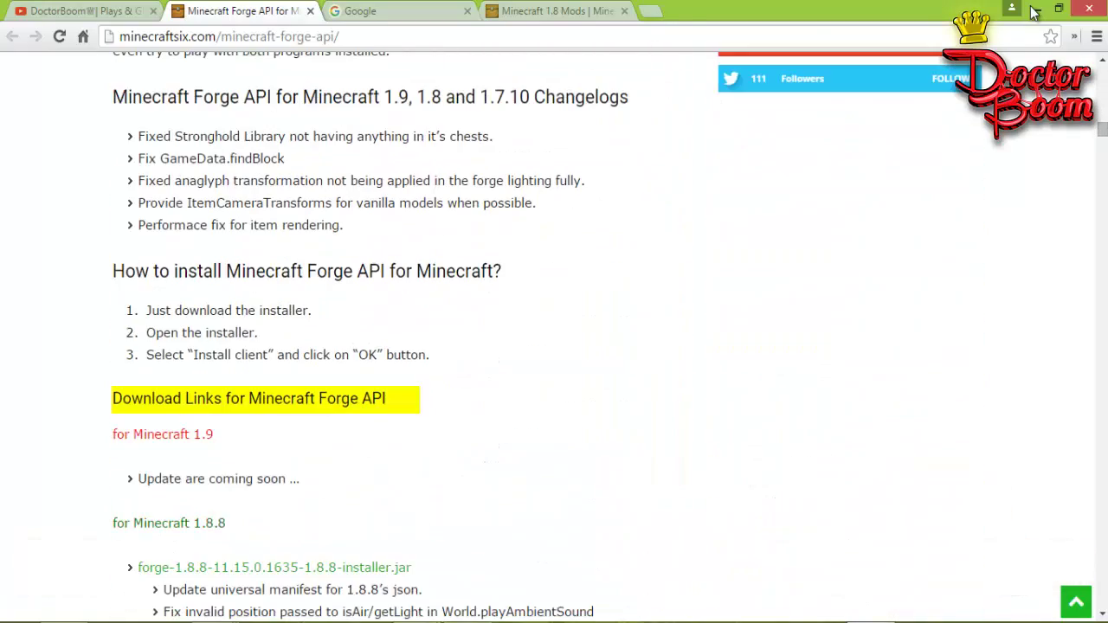
pyautogui.scroll(-1, 395, 346)
pyautogui.scroll(-1, 554, 338)
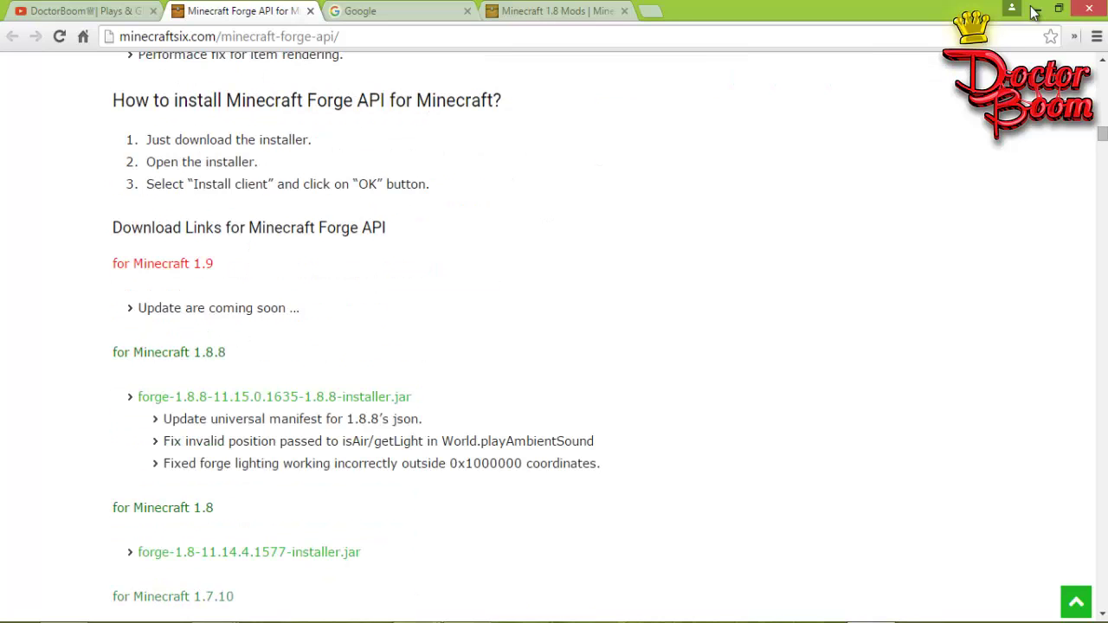
pyautogui.scroll(-2, 554, 338)
pyautogui.scroll(-1, 554, 338)
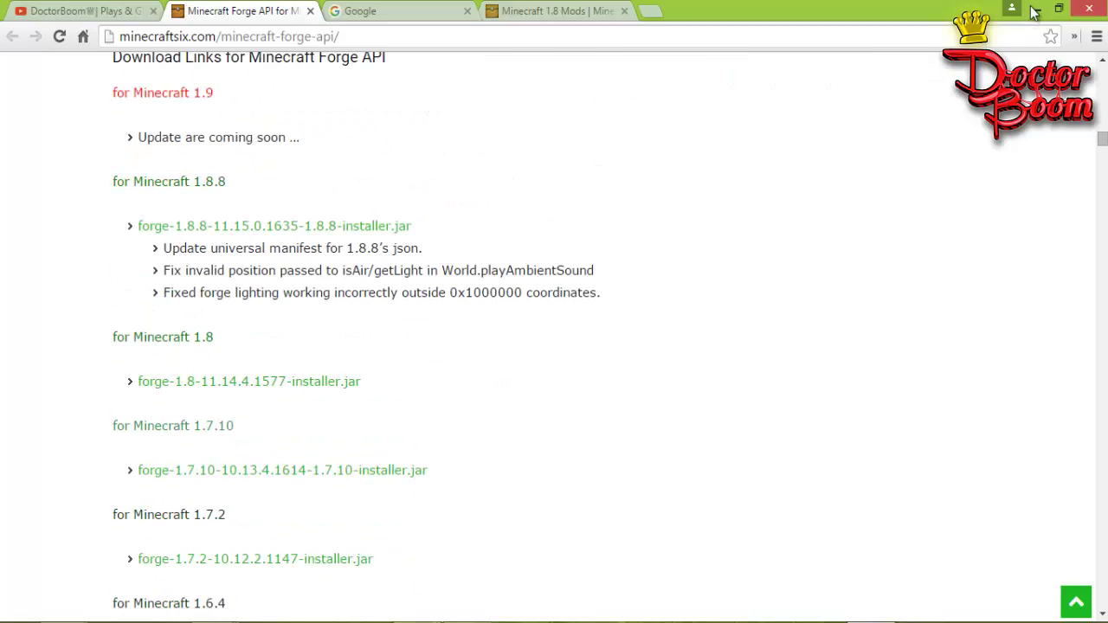
pyautogui.scroll(-1, 1034, 12)
pyautogui.scroll(-1, 1034, 12)
pyautogui.scroll(1, 1035, 12)
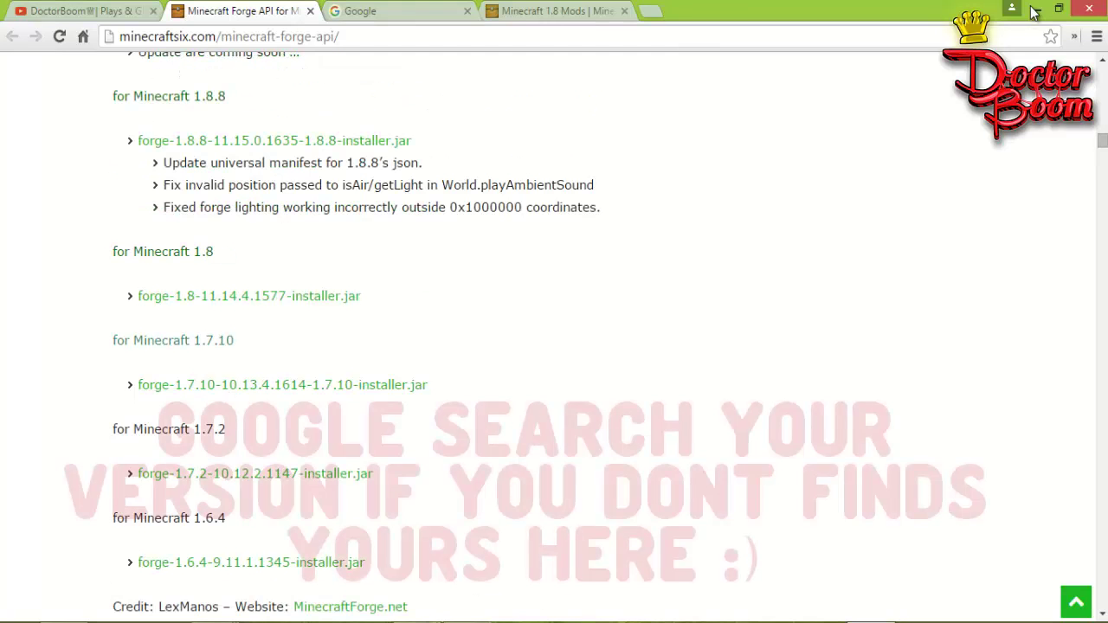
# - Glance at the Google search tab, then return to the Forge installer list for 1.8.8 to 1.6.4
pyautogui.hotkey('ctrl', 'Tab')
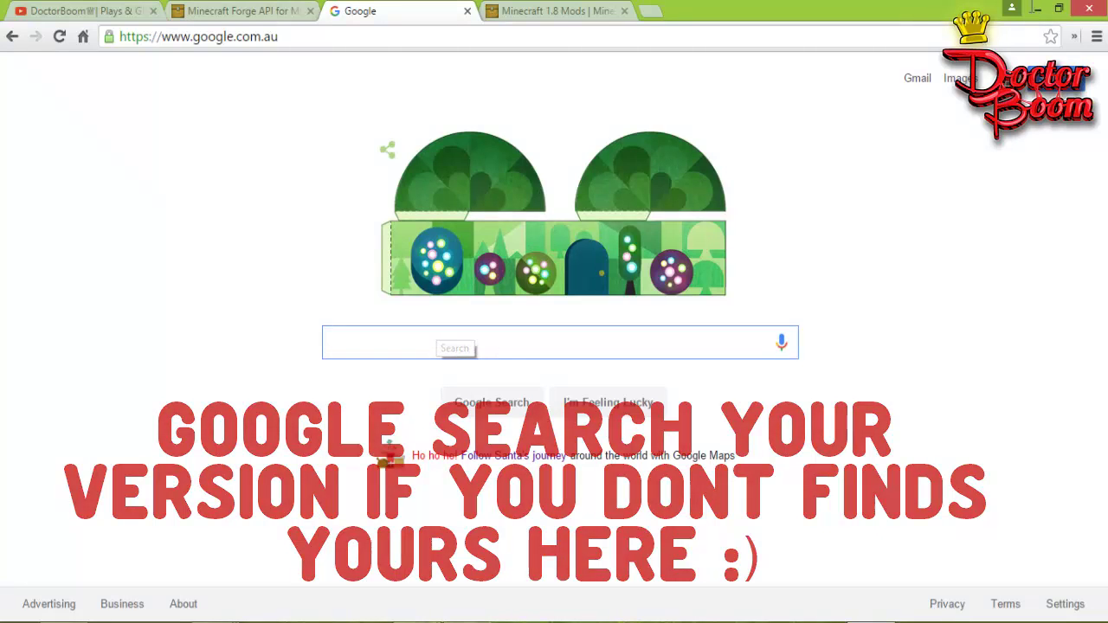
pyautogui.hotkey('ctrl', 'shift', 'Tab')
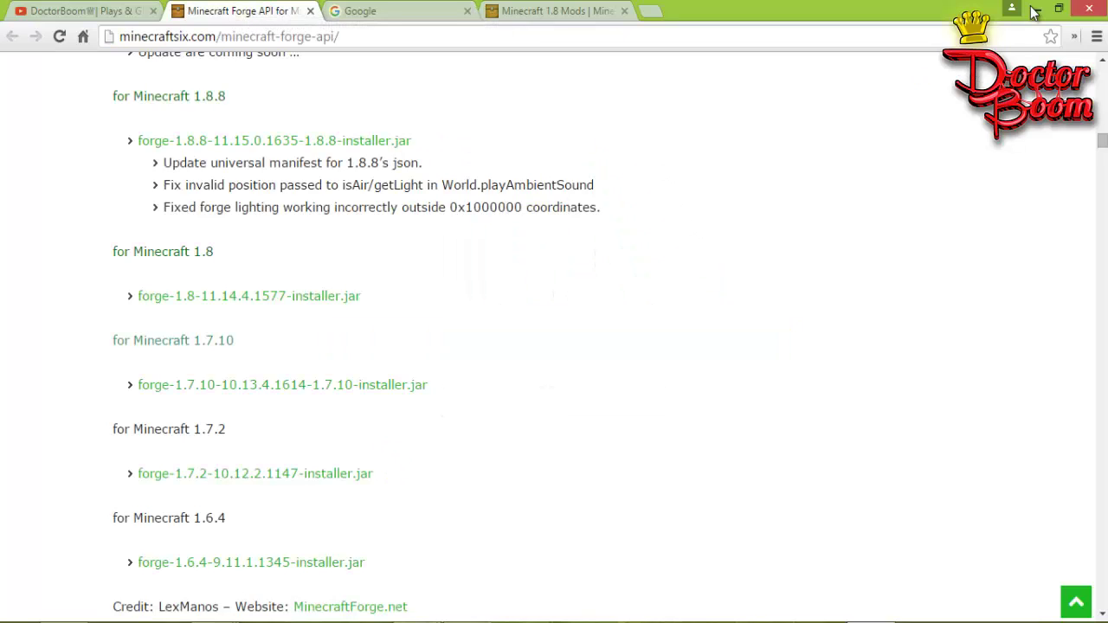
pyautogui.scroll(1, 1035, 12)
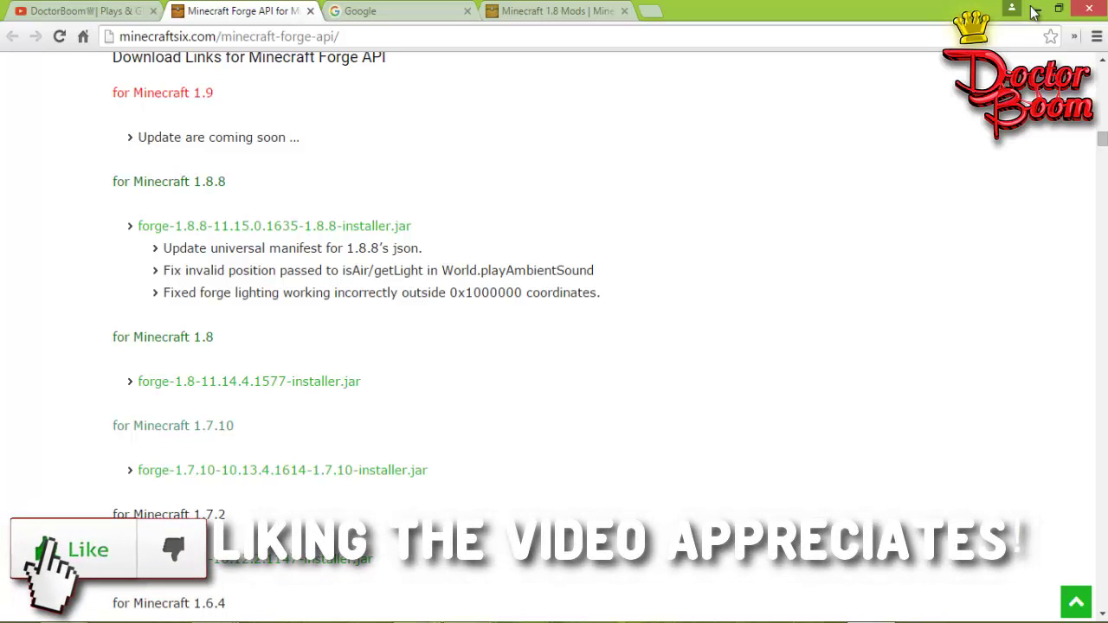
pyautogui.scroll(-1, 1034, 12)
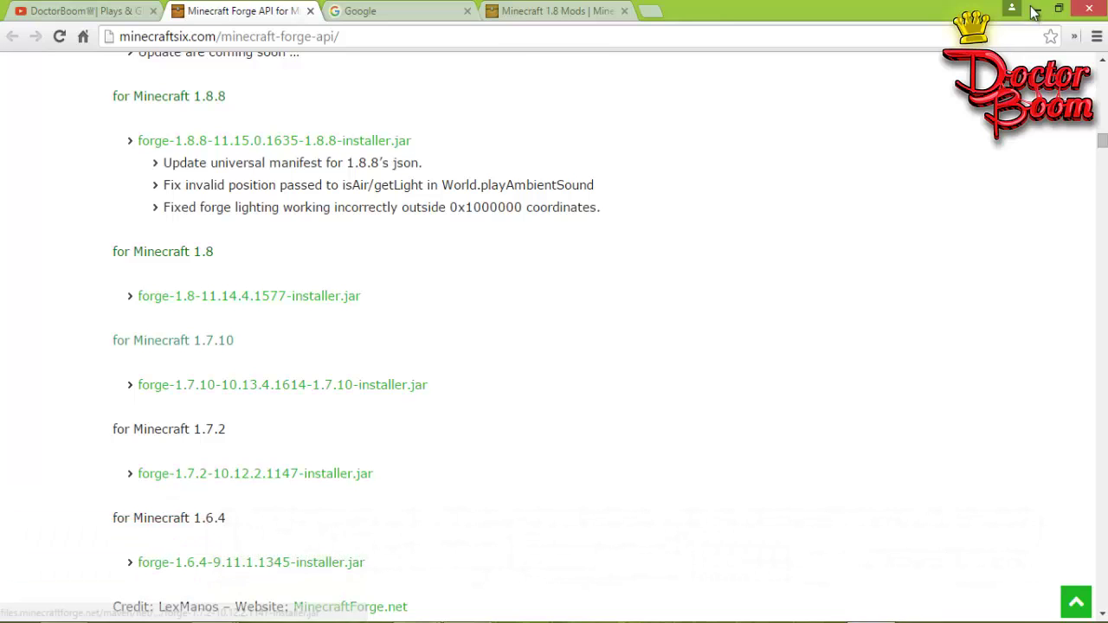
pyautogui.scroll(1, 1034, 12)
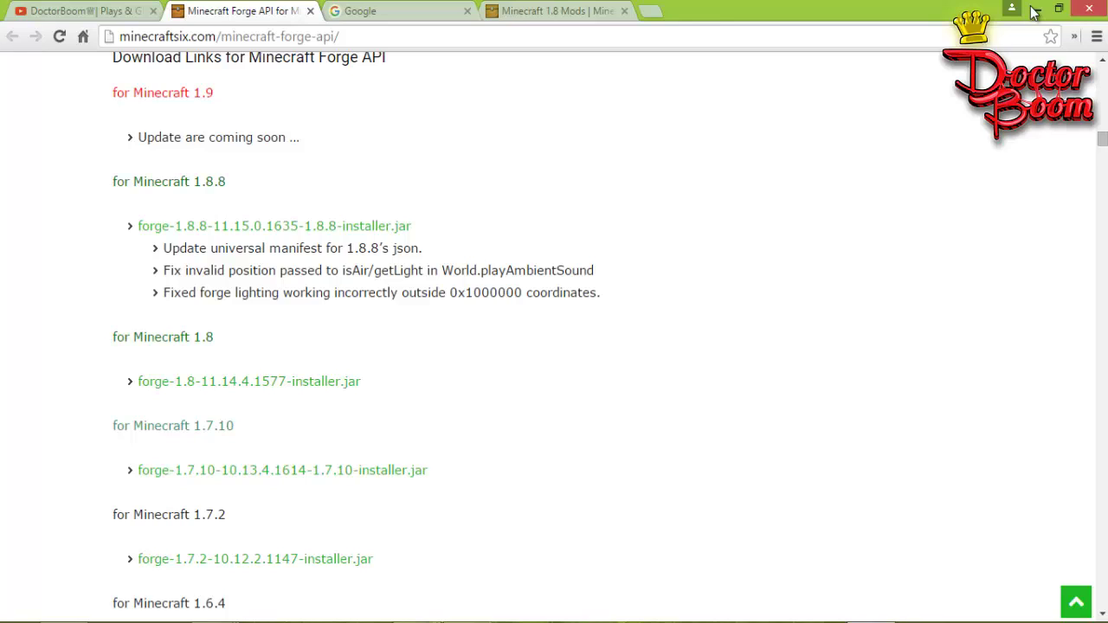
# - Download the forge-1.8.8 installer and open the Roaming folder by running %appdata%
pyautogui.click(275, 226)
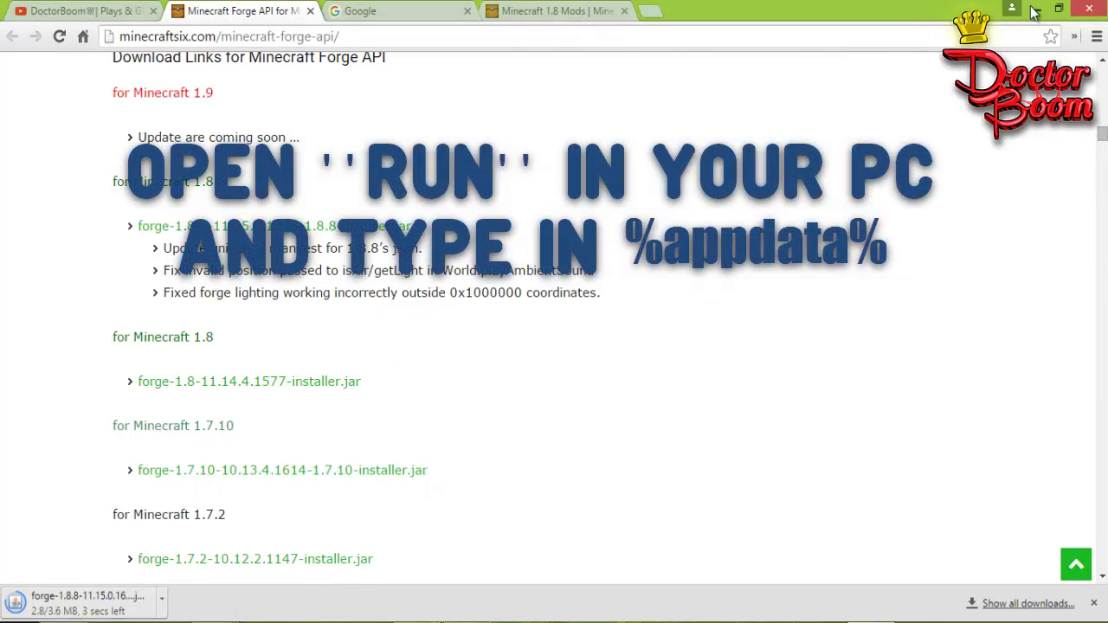
pyautogui.press('super+x')
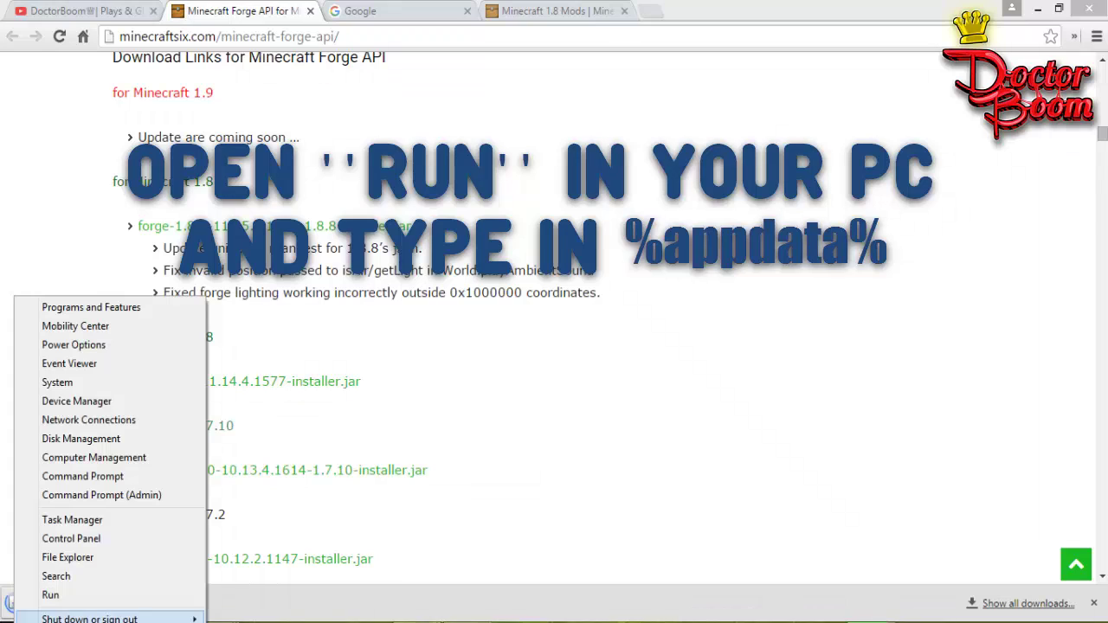
pyautogui.click(52, 596)
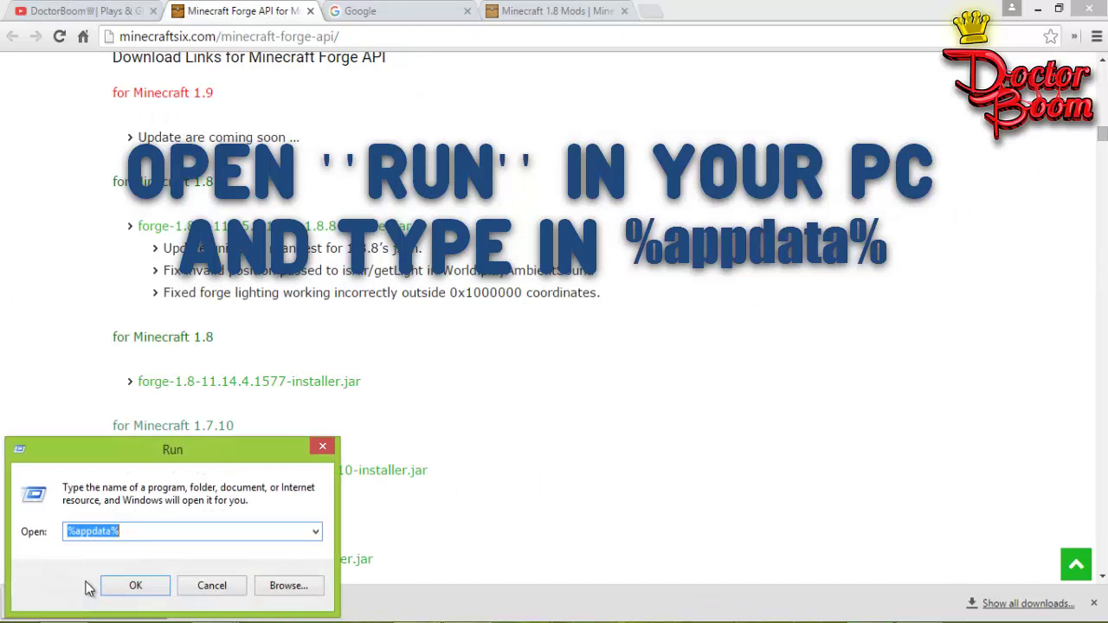
pyautogui.click(136, 529)
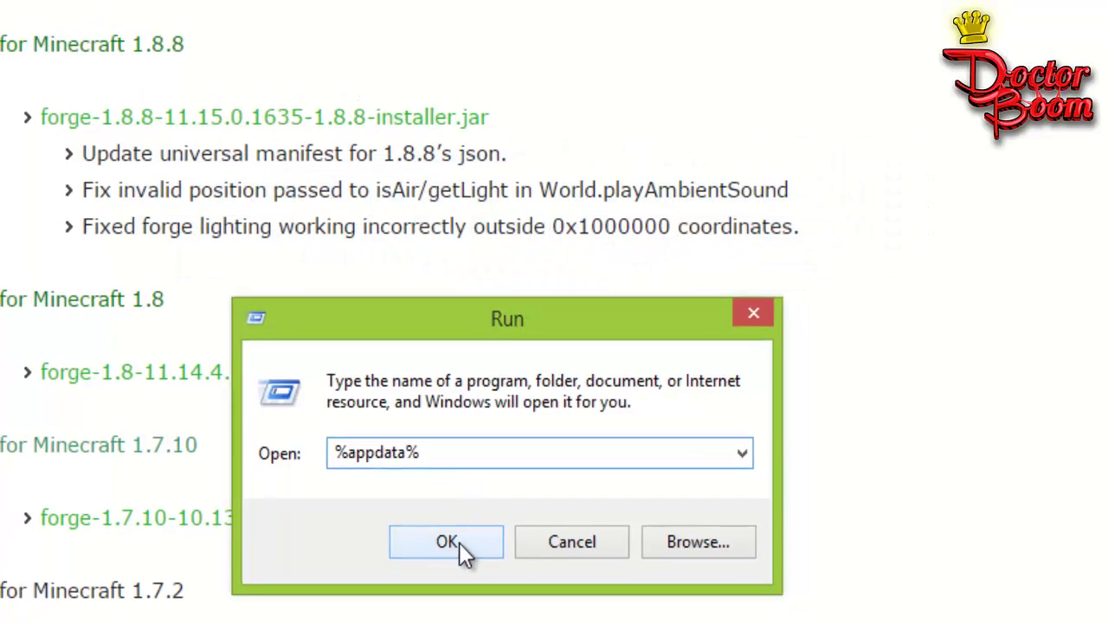
pyautogui.click(423, 511)
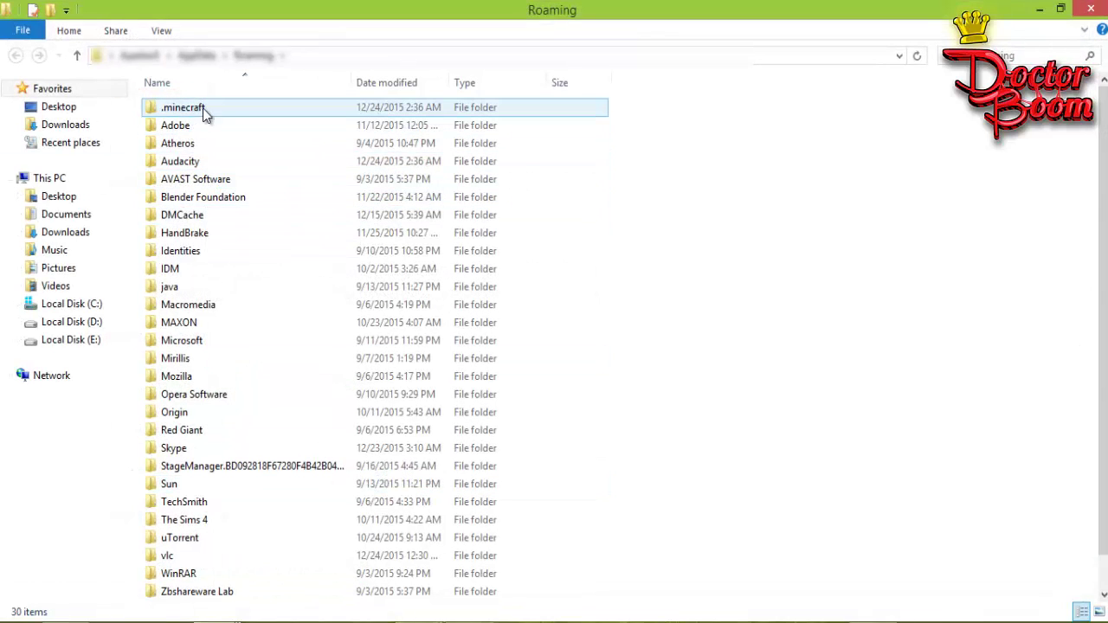
# - Create a new folder named 'mods' inside .minecraft and open it
pyautogui.doubleClick(191, 109)
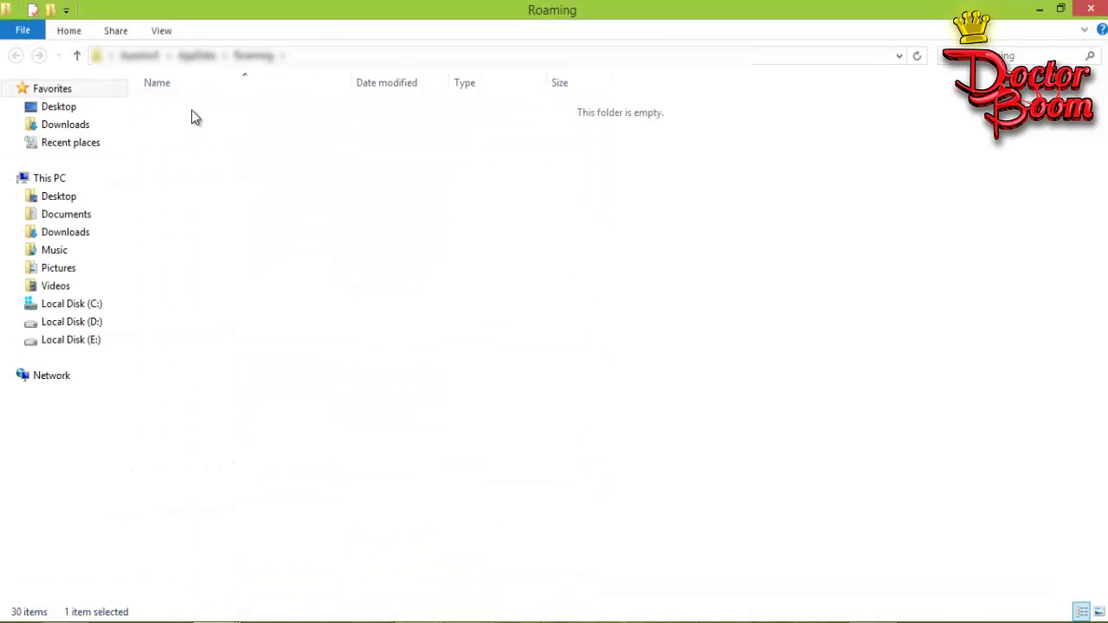
pyautogui.rightClick(844, 303)
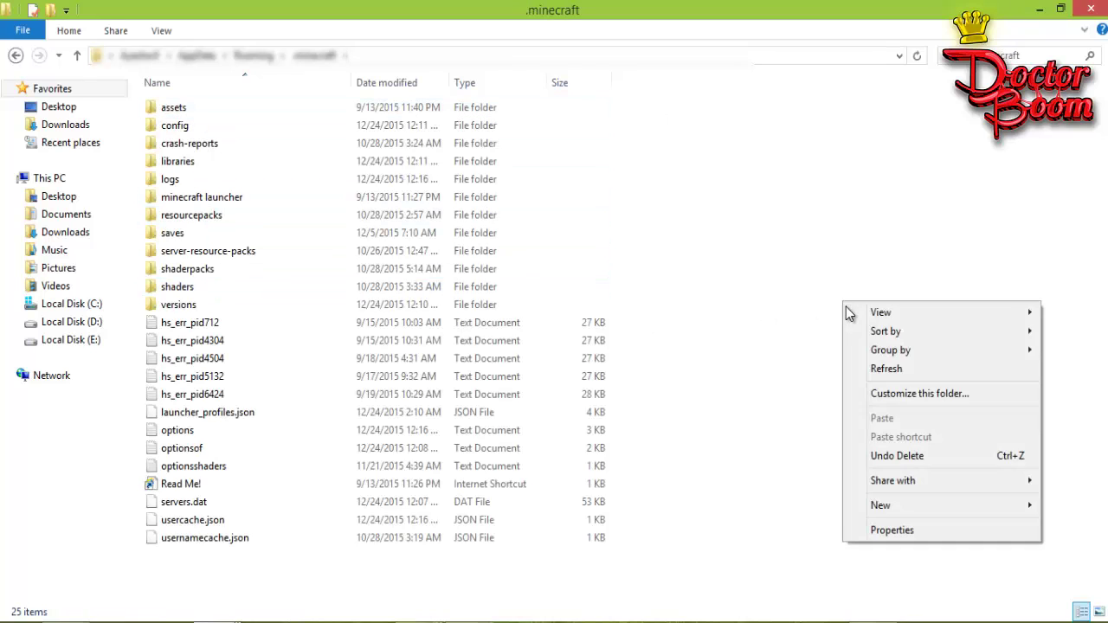
pyautogui.moveTo(883, 505)
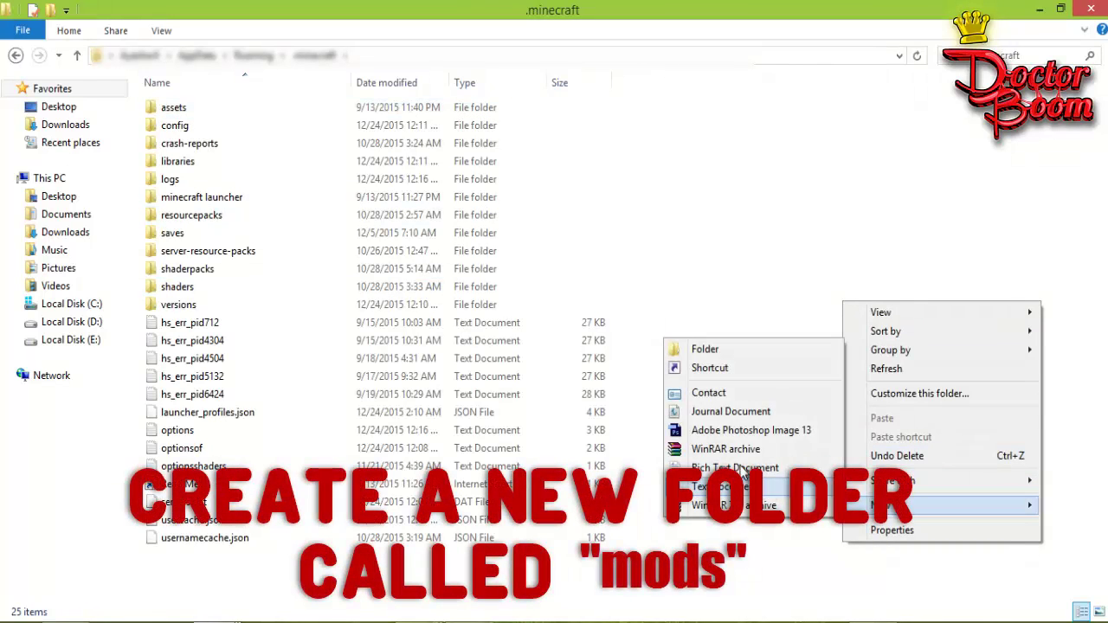
pyautogui.click(692, 349)
pyautogui.write('mods')
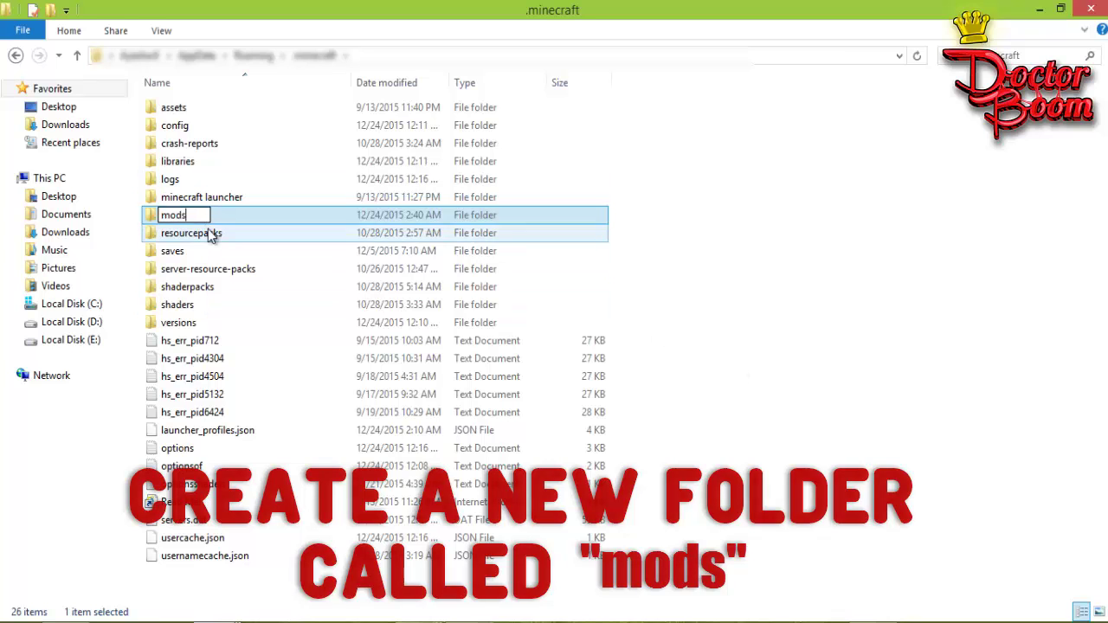
pyautogui.click(216, 268)
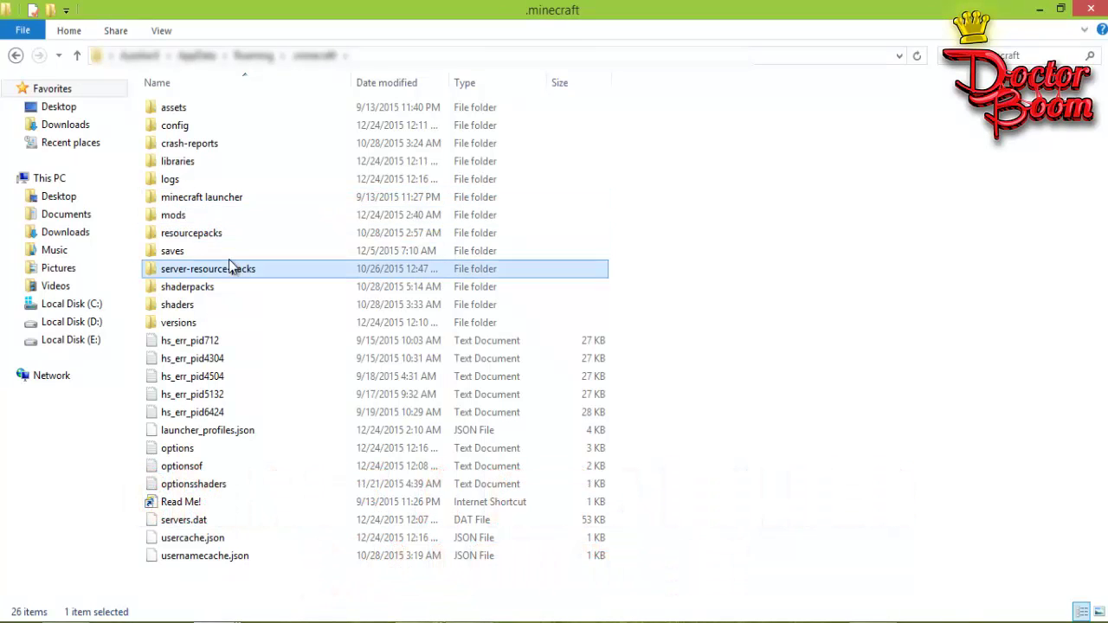
pyautogui.doubleClick(175, 215)
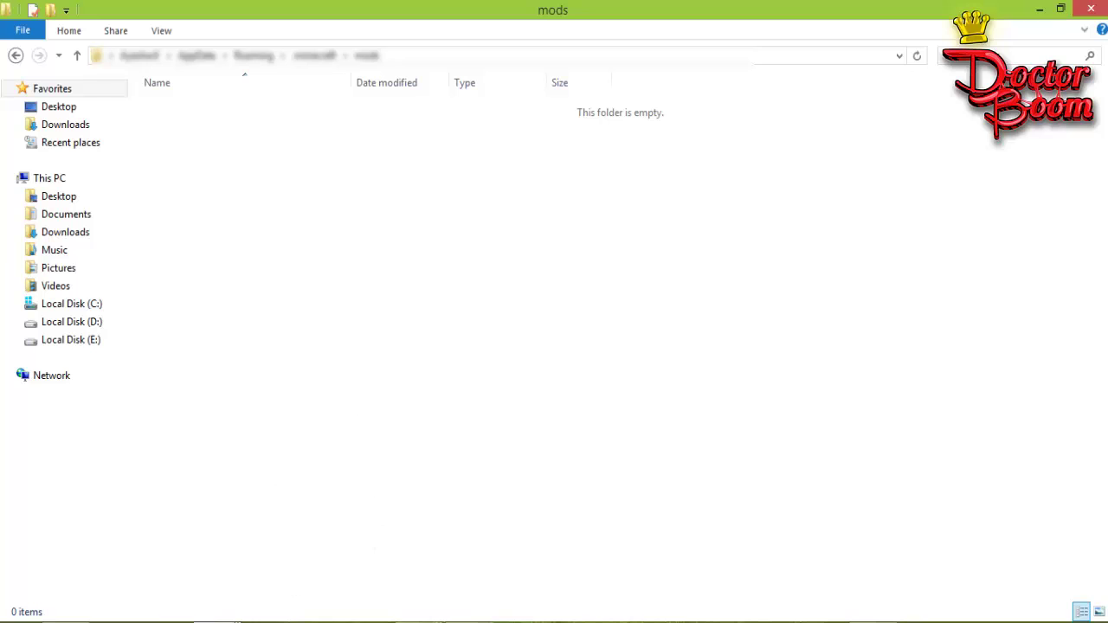
# - Cut the forge 1.8.8 installer from Downloads and paste it into .minecraft\mods
pyautogui.moveTo(244, 616)
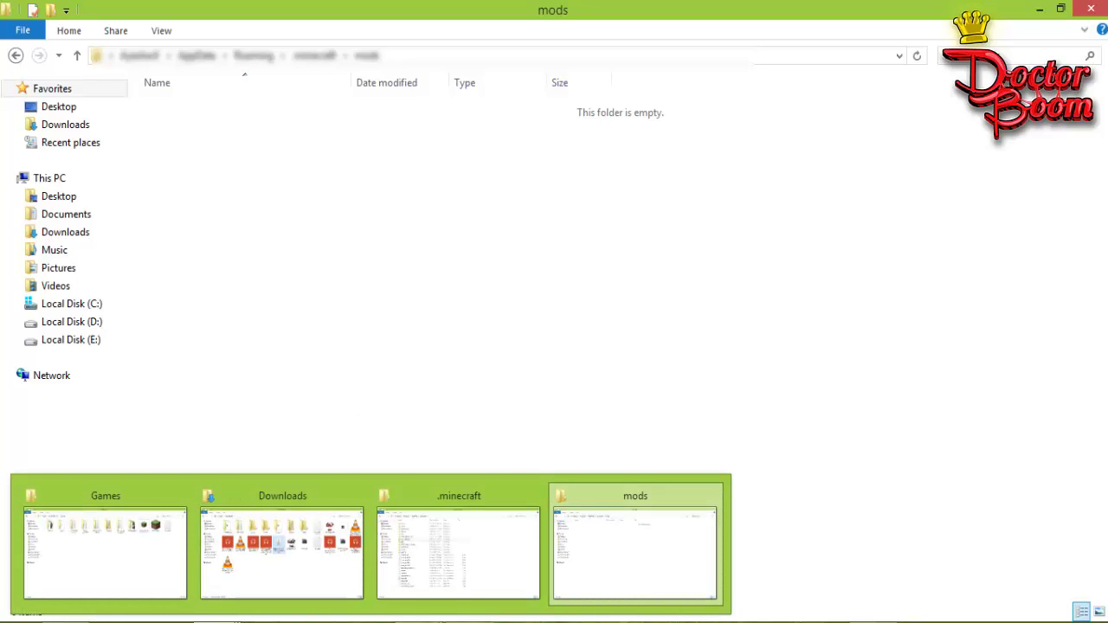
pyautogui.click(242, 558)
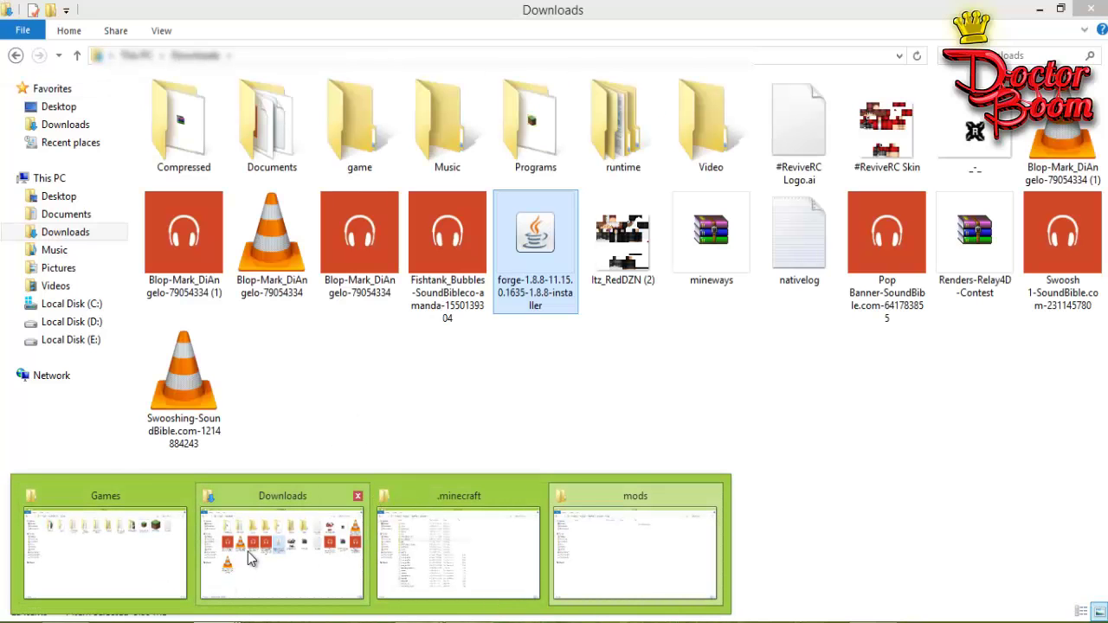
pyautogui.click(589, 421)
pyautogui.click(541, 260)
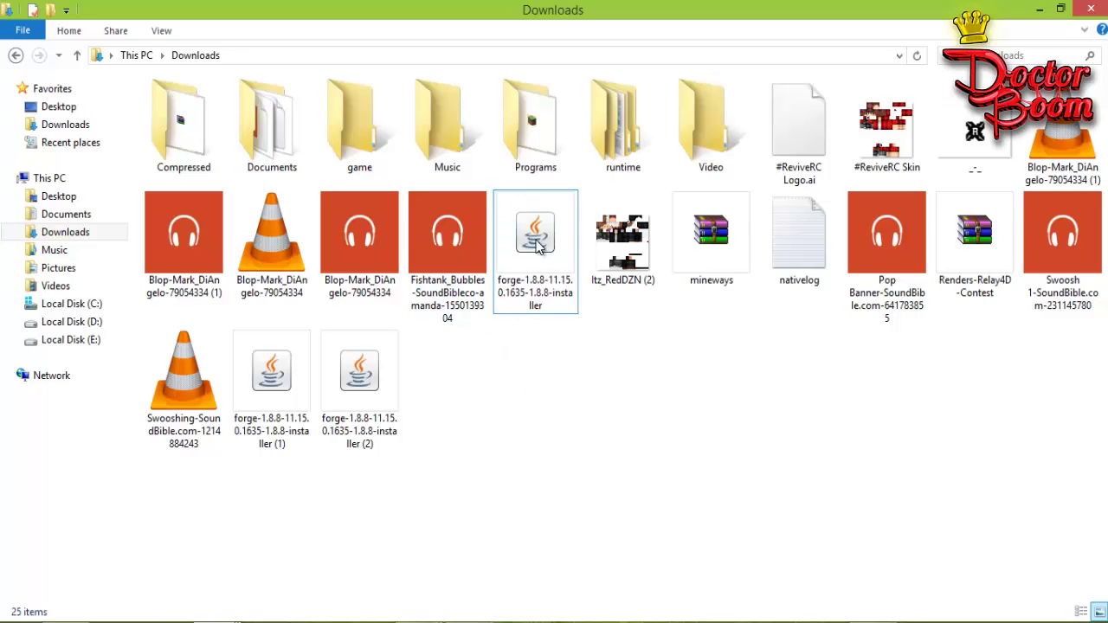
pyautogui.rightClick(521, 259)
pyautogui.click(592, 501)
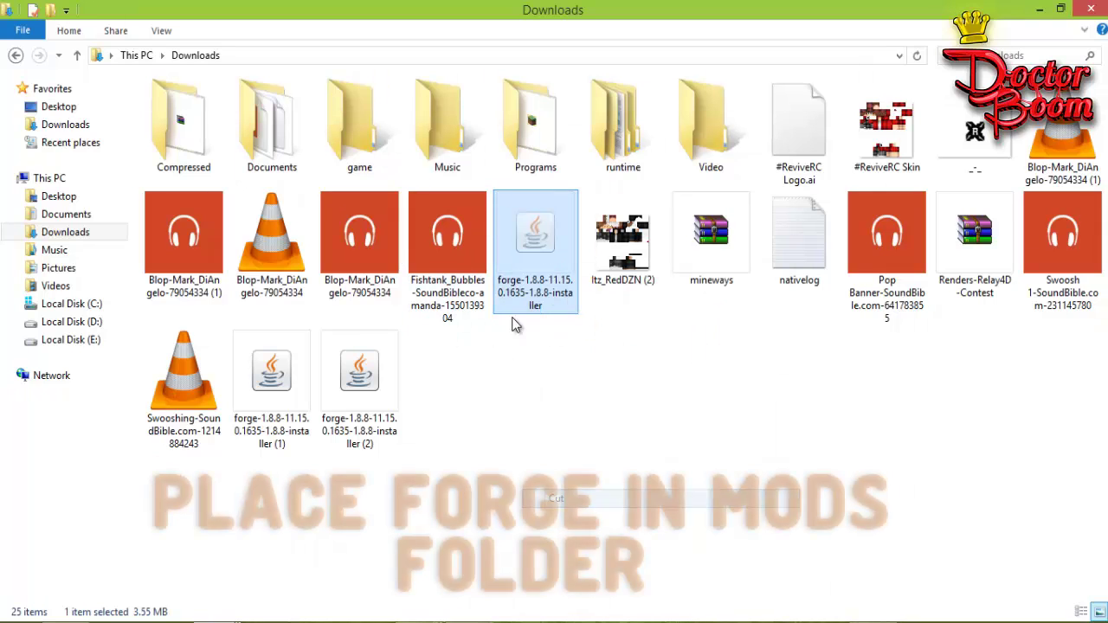
pyautogui.moveTo(371, 619)
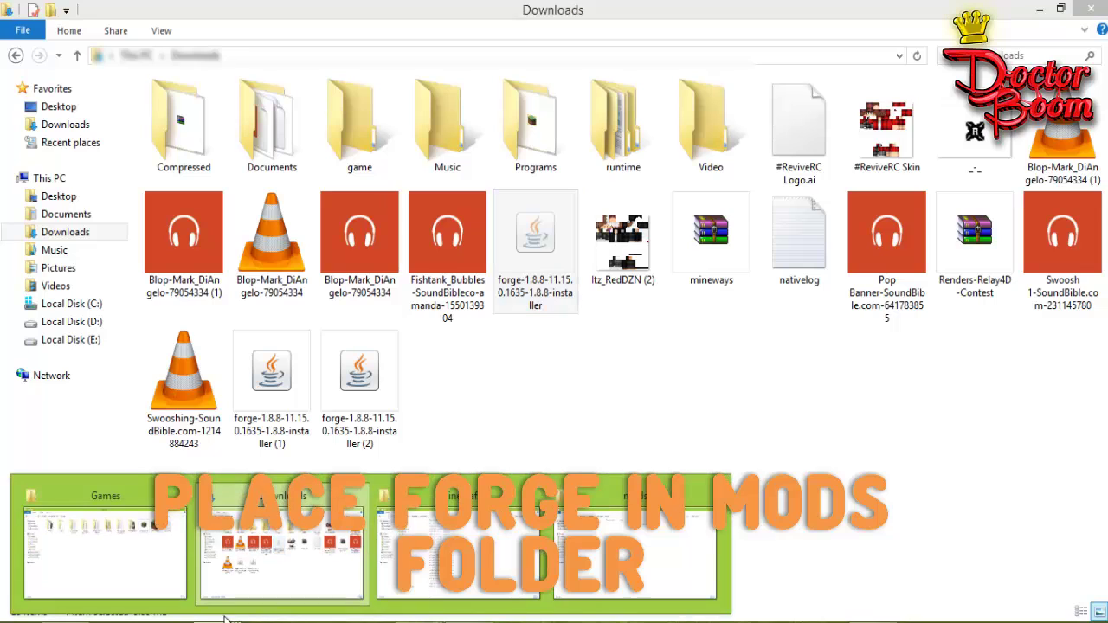
pyautogui.click(634, 554)
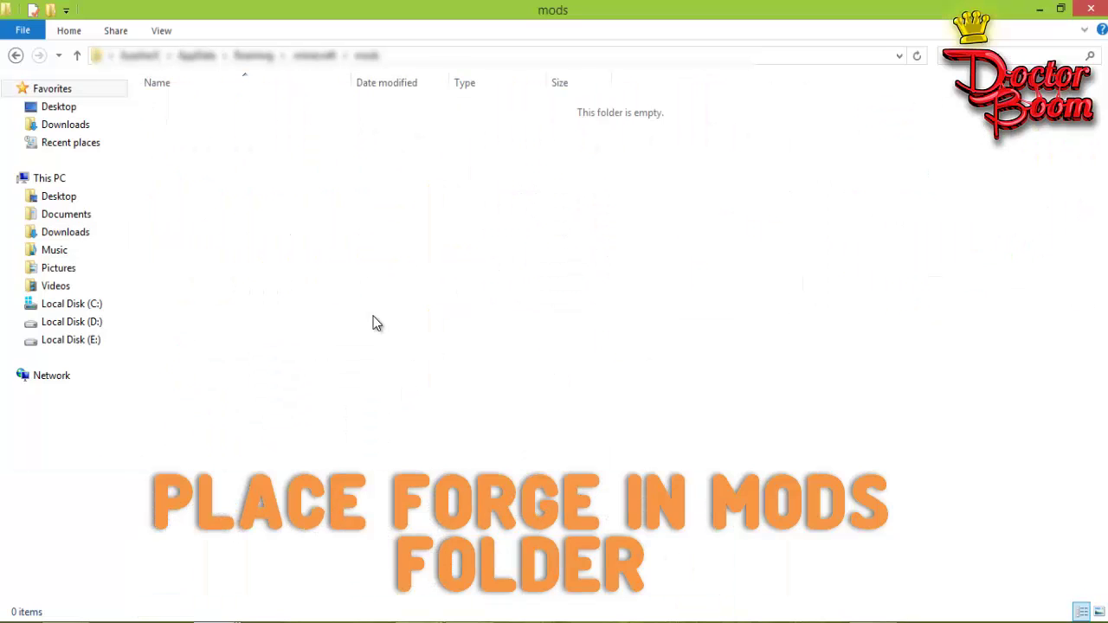
pyautogui.rightClick(289, 209)
pyautogui.click(328, 319)
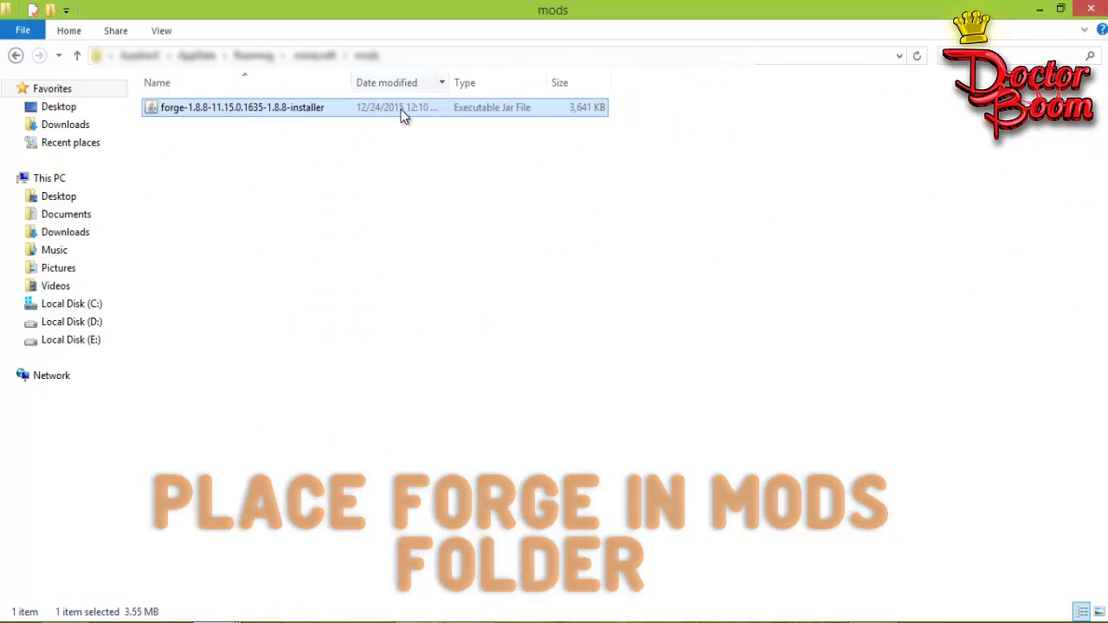
pyautogui.click(16, 55)
pyautogui.doubleClick(184, 217)
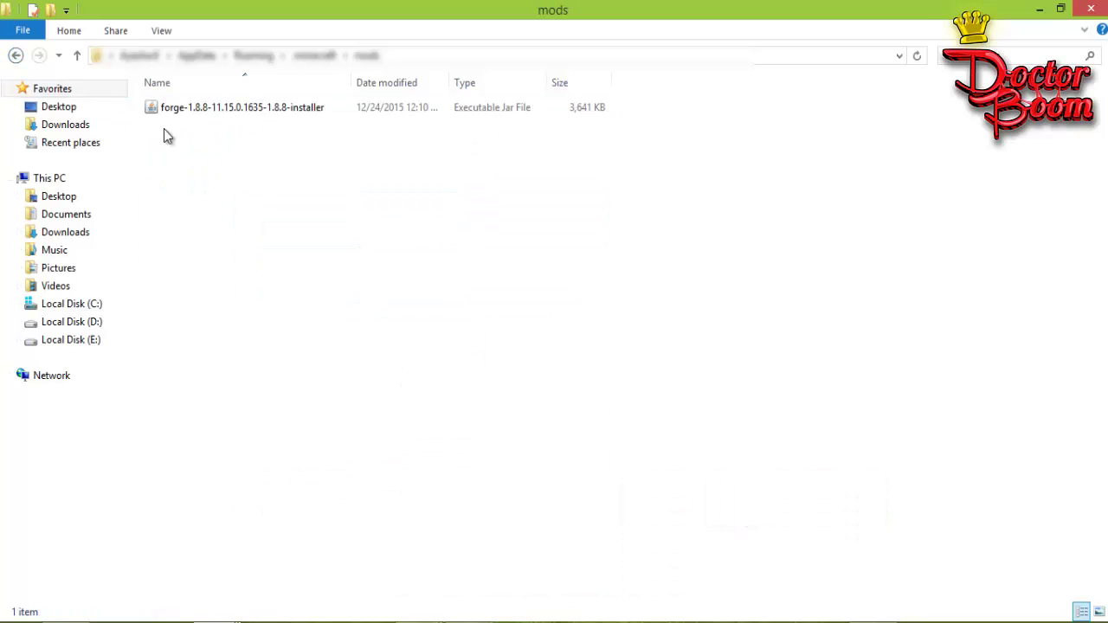
# - Install the Forge 1.8.8-11.15.0.1635 client, then go back to Chrome's Google search tab
pyautogui.click(211, 108)
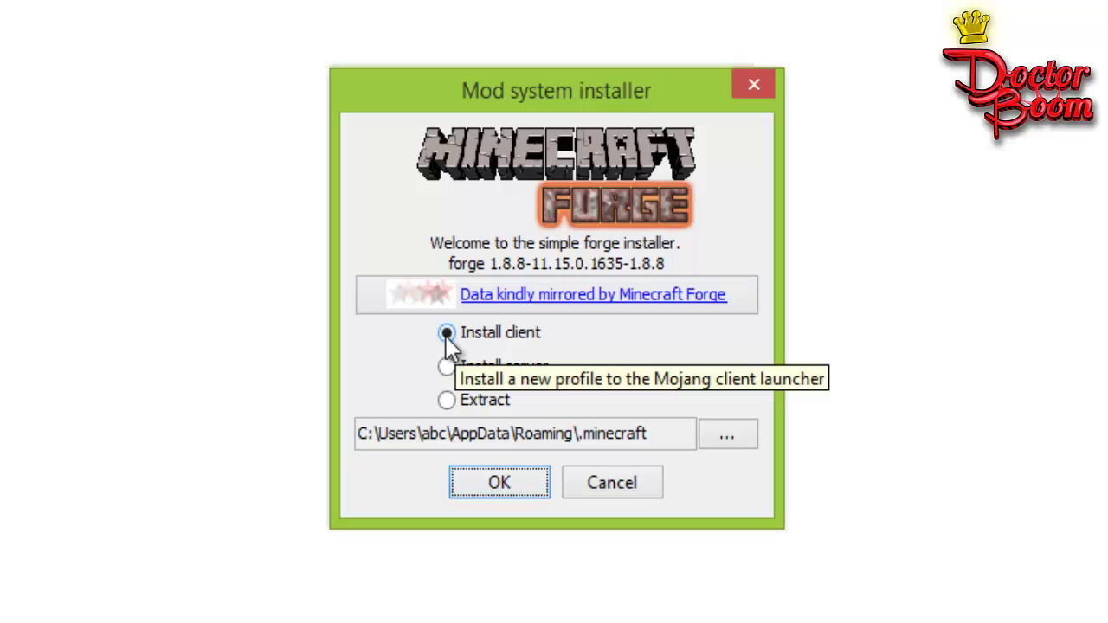
pyautogui.click(500, 483)
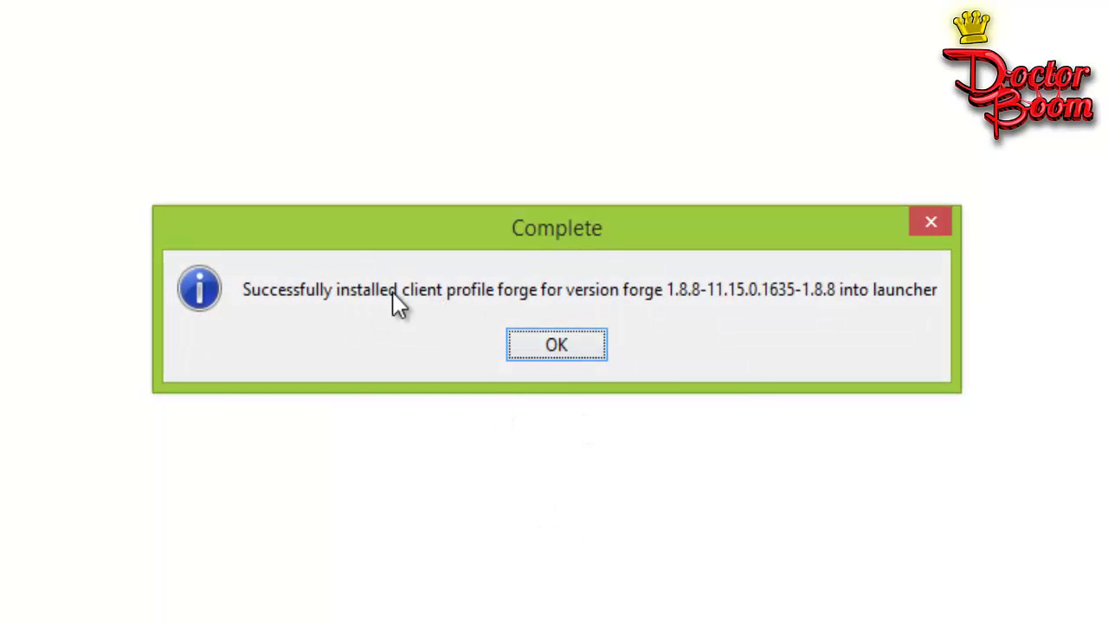
pyautogui.click(541, 342)
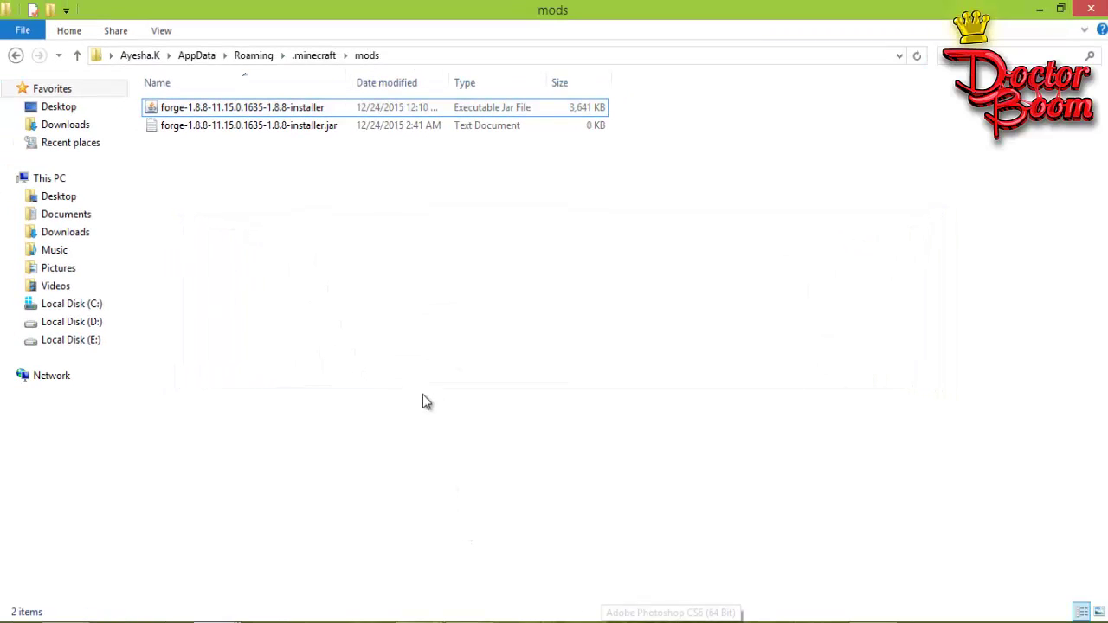
pyautogui.click(866, 536)
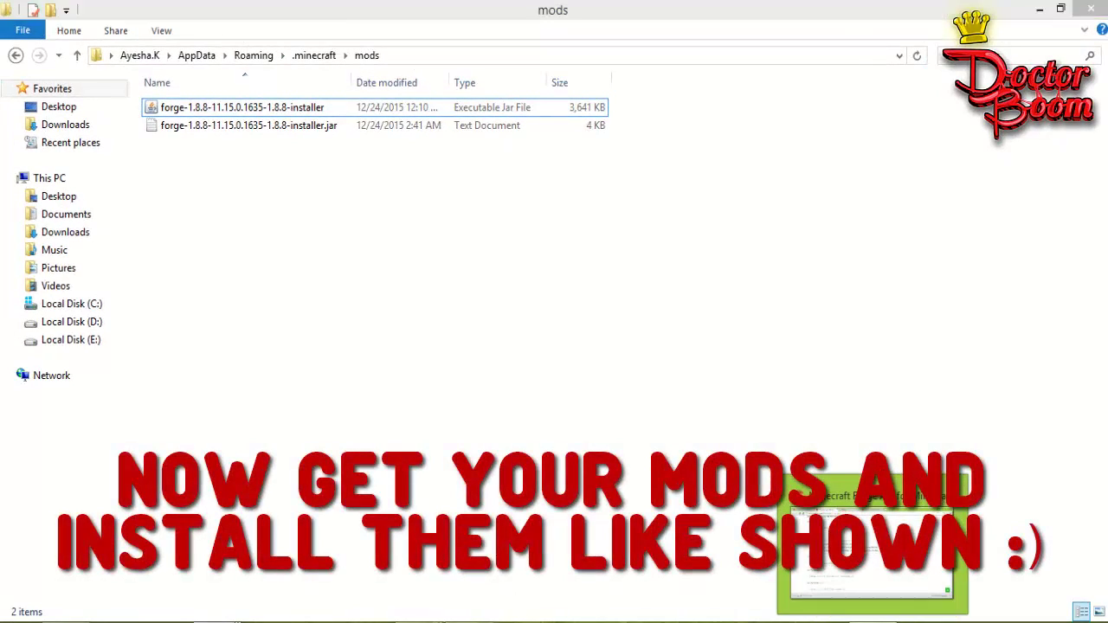
pyautogui.hotkey('ctrl', 'Tab')
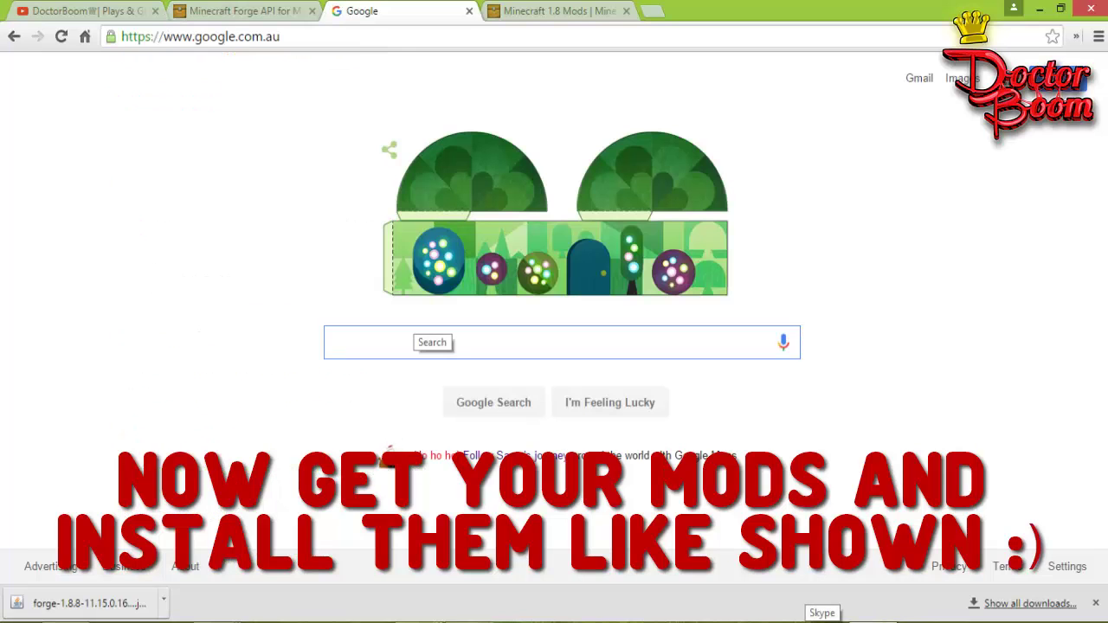
# - Search Google for 'minecraft mods 1.8.8'
pyautogui.write('minecraft mo')
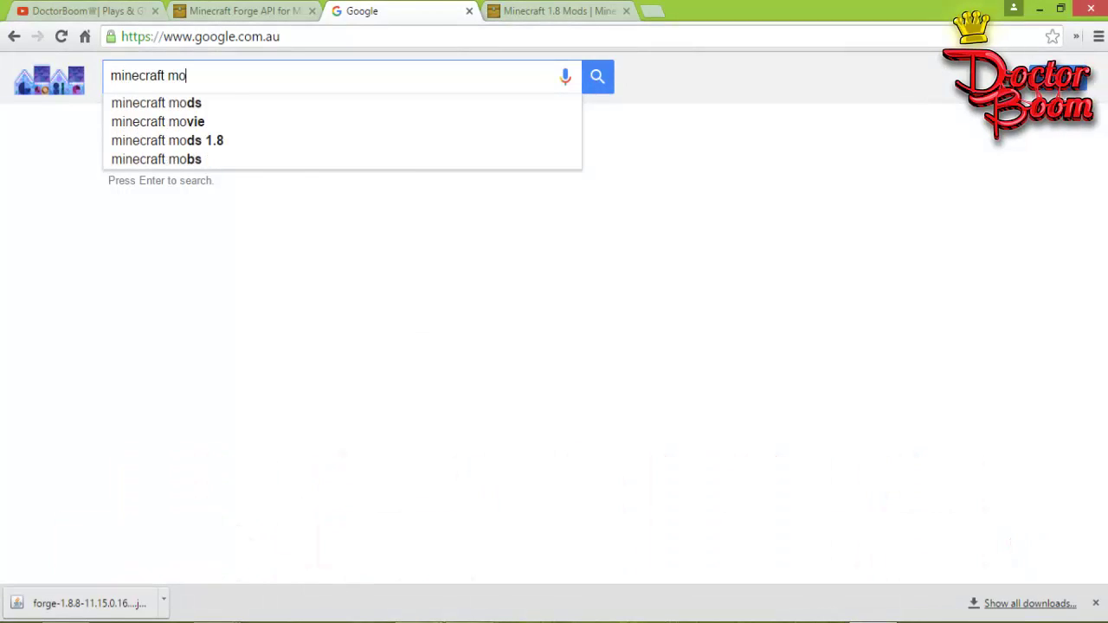
pyautogui.write('ds 1')
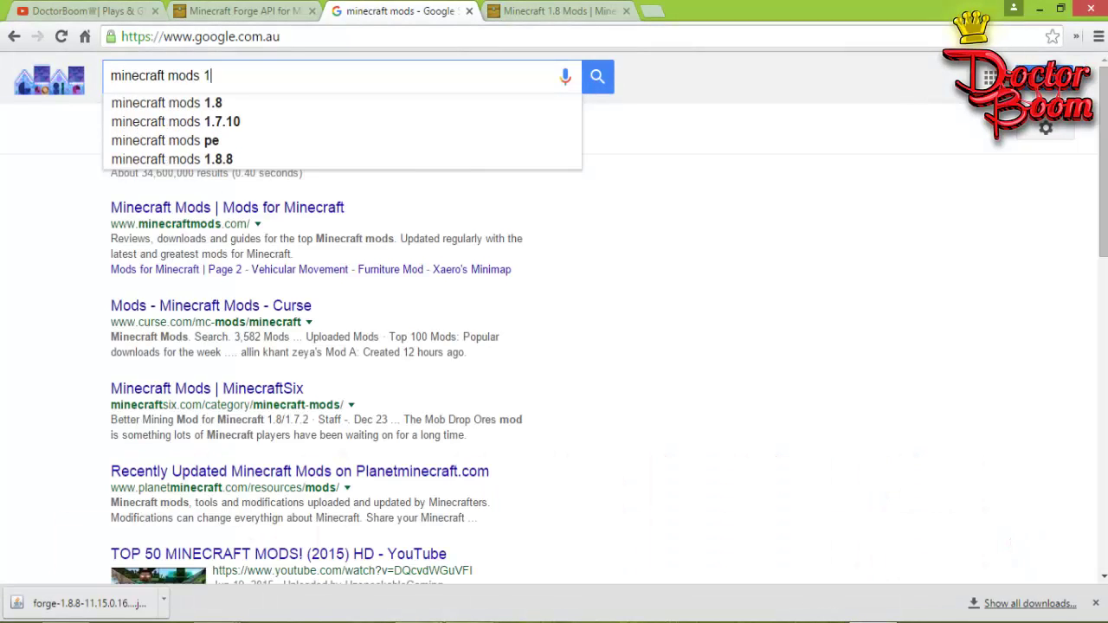
pyautogui.write('.8.8')
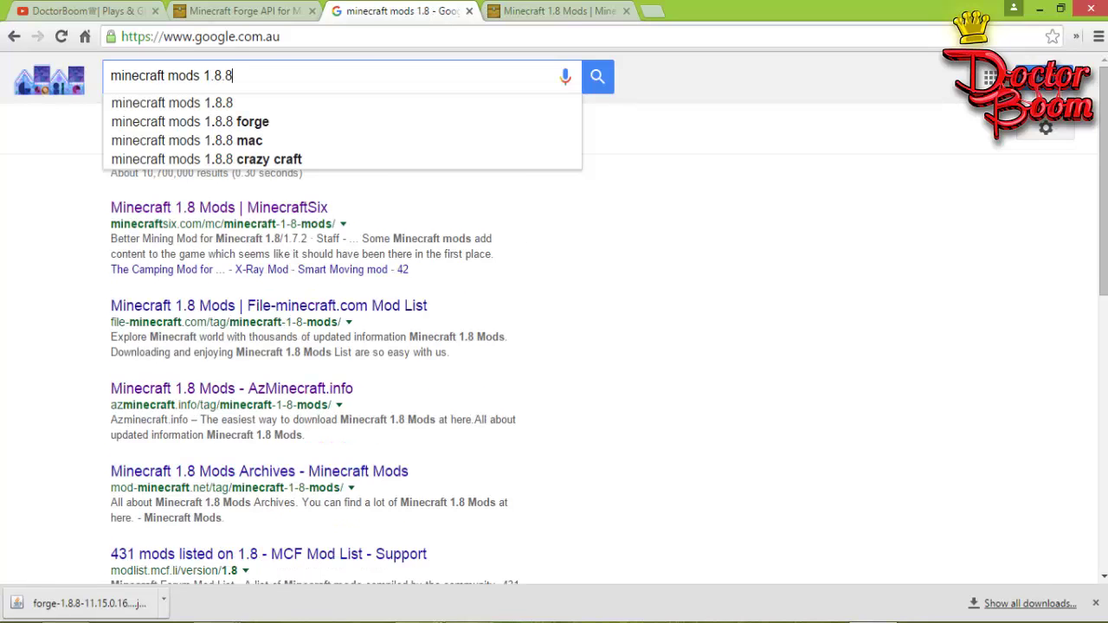
pyautogui.press('Return')
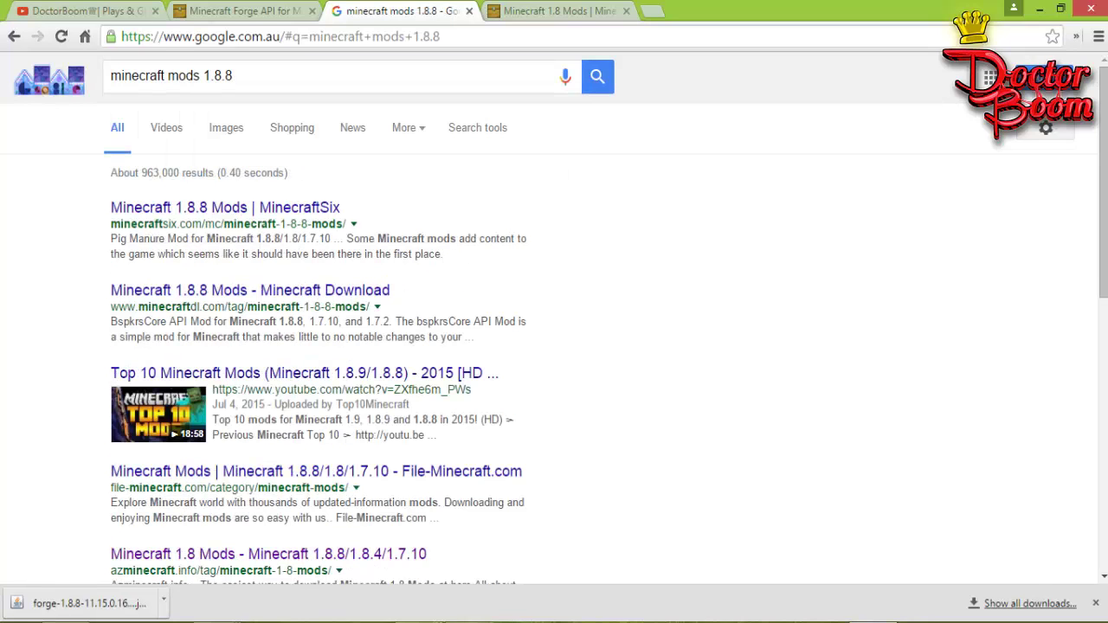
pyautogui.scroll(-2, 554, 346)
pyautogui.scroll(2, 554, 346)
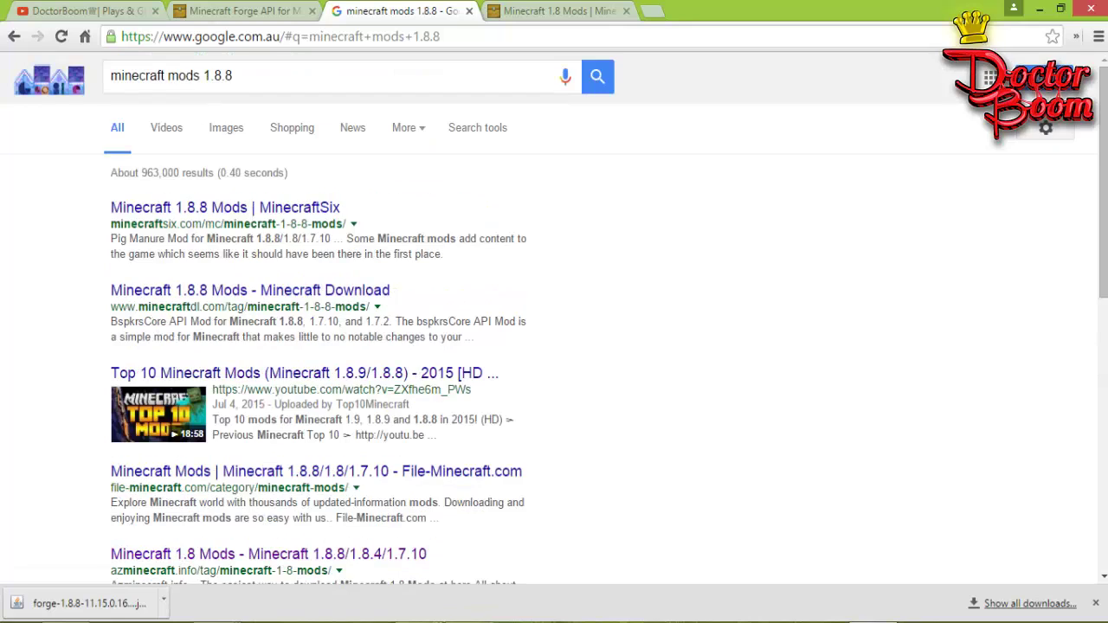
# - Open the Better Sprinting Mod article from MinecraftSix's 1.8 mods list in a new tab
pyautogui.hotkey('ctrl', 'Tab')
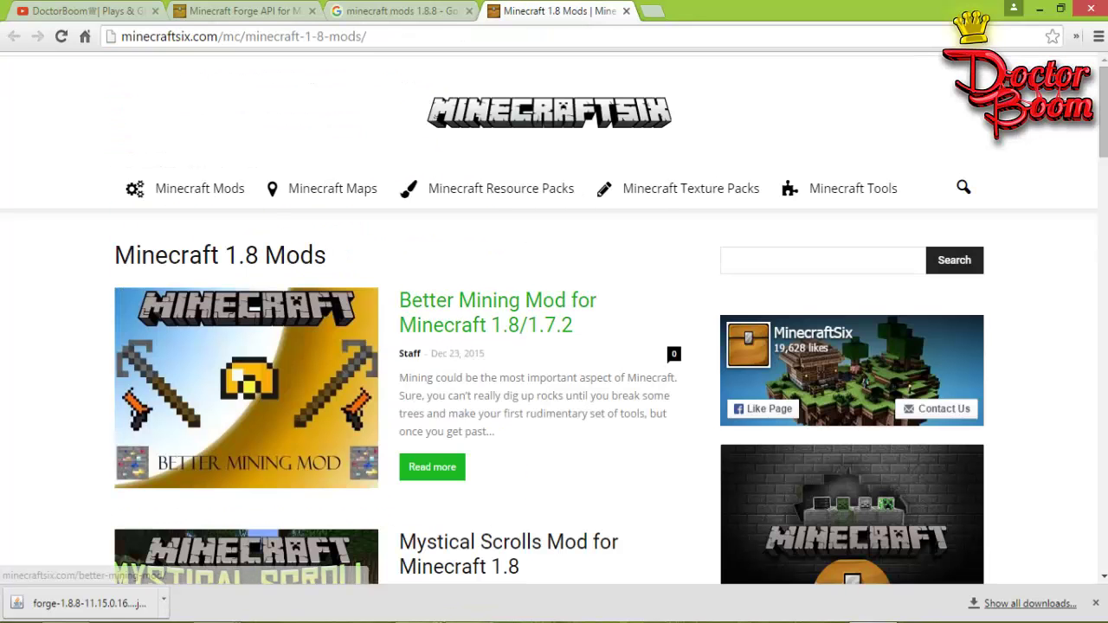
pyautogui.scroll(-3, 310, 389)
pyautogui.scroll(-3, 309, 389)
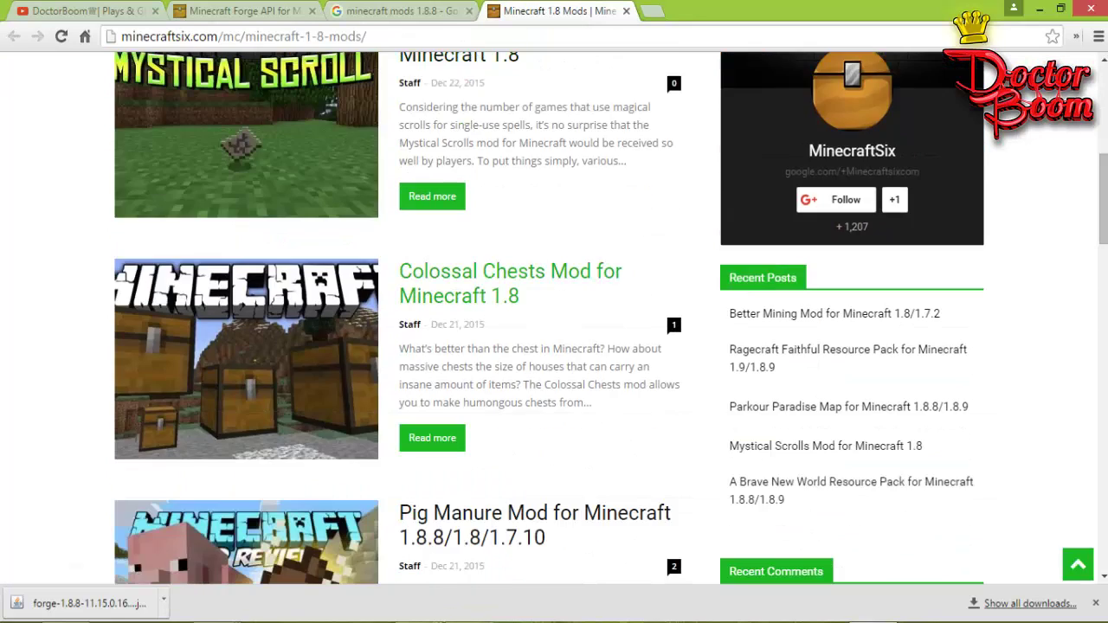
pyautogui.scroll(-7, 554, 346)
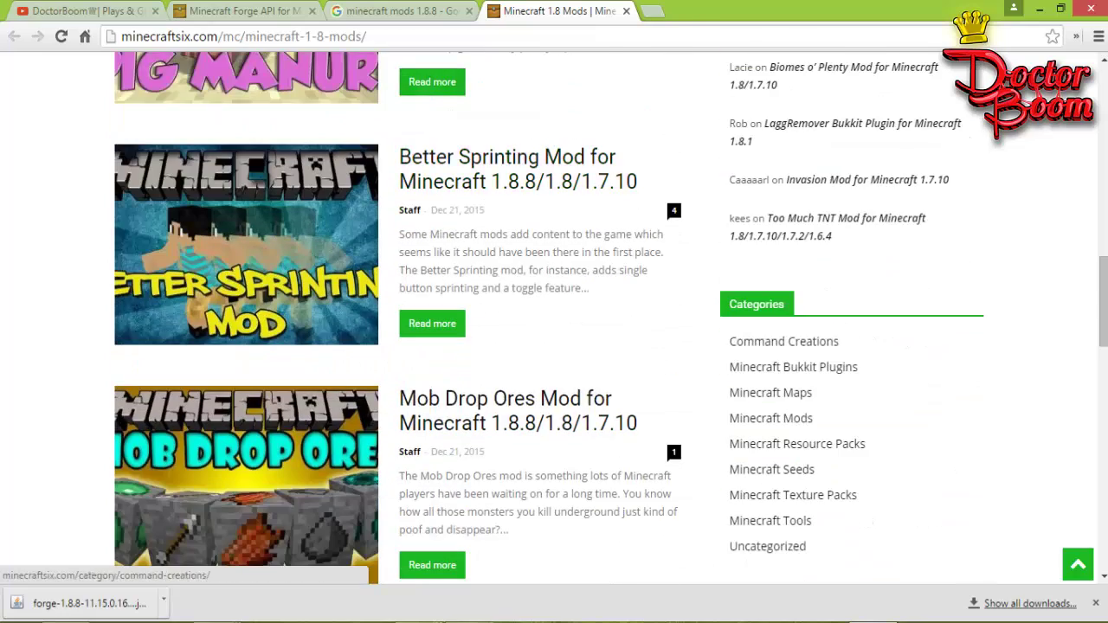
pyautogui.scroll(-2, 433, 160)
pyautogui.scroll(2, 433, 160)
pyautogui.rightClick(464, 173)
pyautogui.click(520, 188)
pyautogui.click(701, 10)
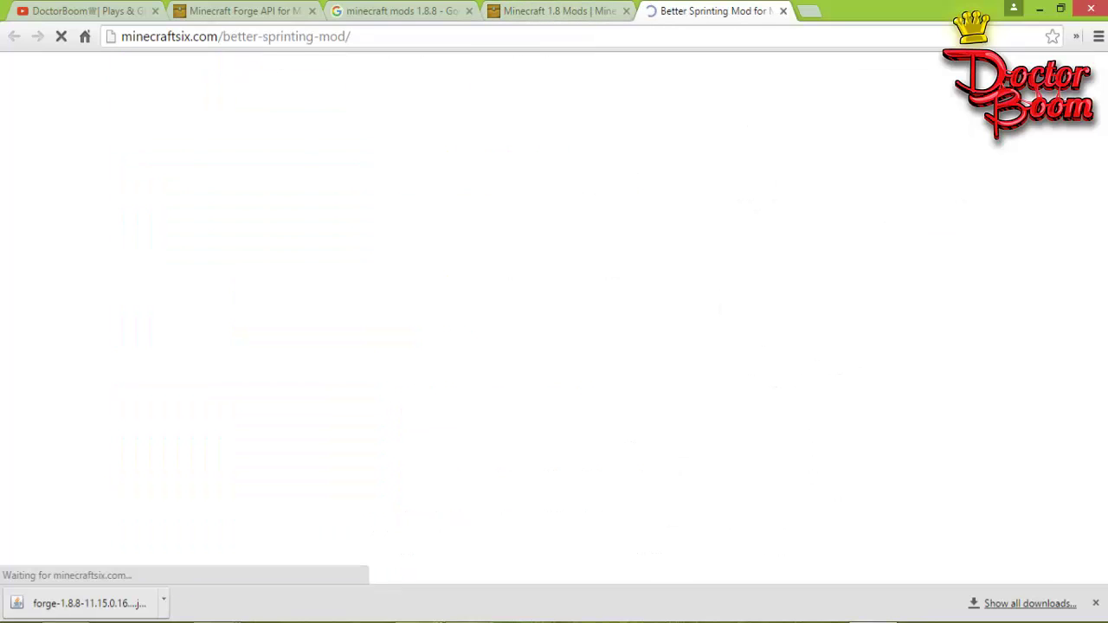
# - Check the Better Sprinting title lists support for 1.8.8, 1.8 and 1.7.10
pyautogui.scroll(-4, 554, 312)
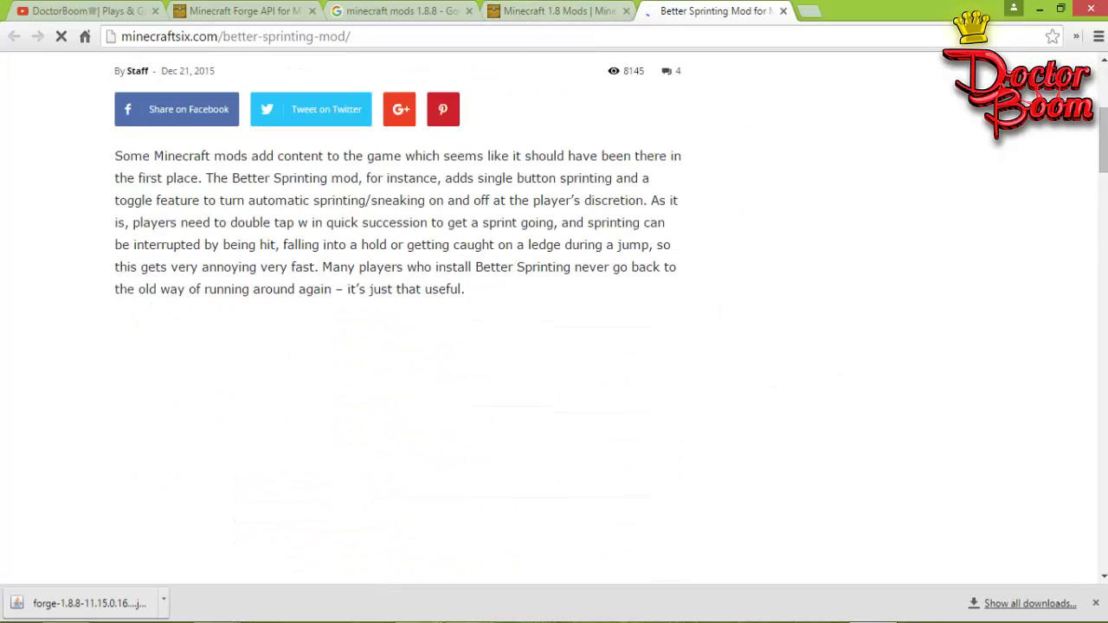
pyautogui.scroll(-3, 554, 311)
pyautogui.scroll(4, 554, 312)
pyautogui.scroll(3, 554, 311)
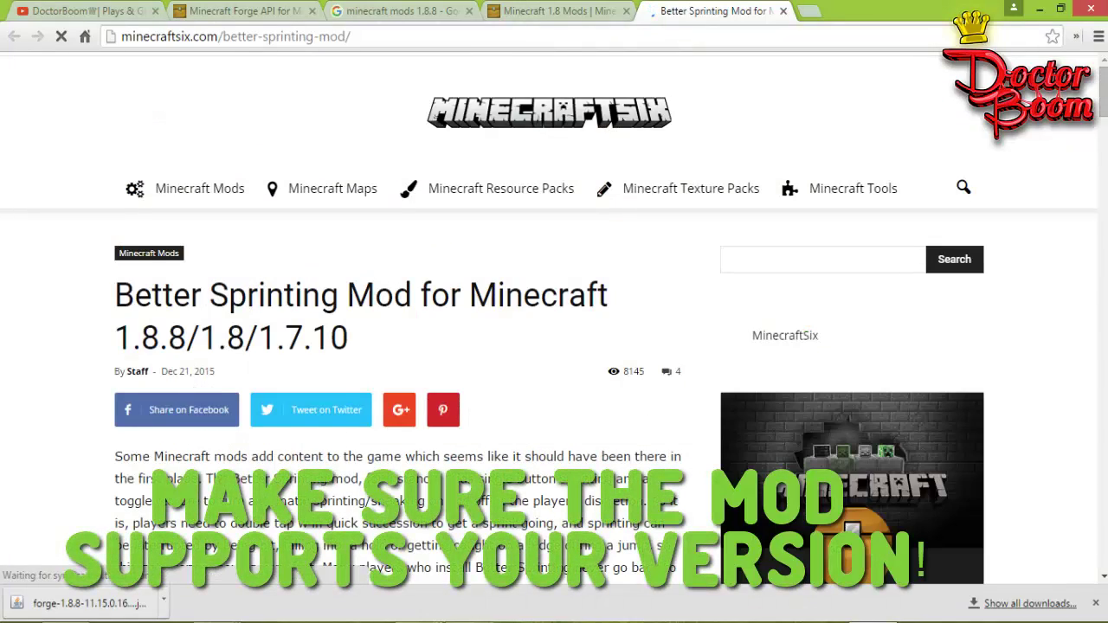
pyautogui.scroll(-2, 554, 312)
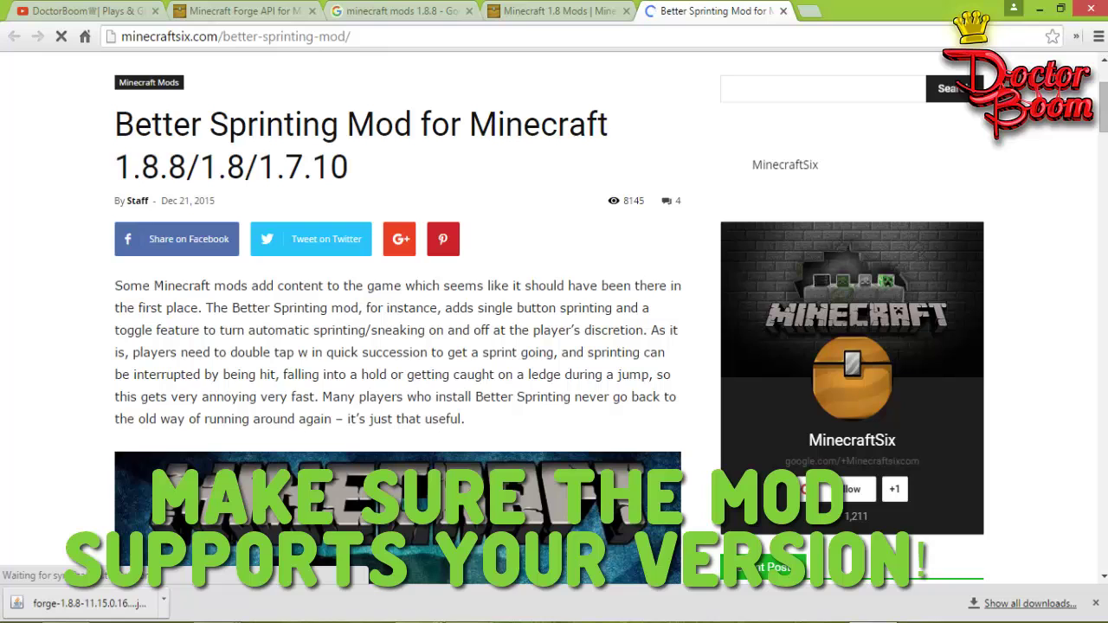
pyautogui.moveTo(116, 166); pyautogui.dragTo(348, 167)
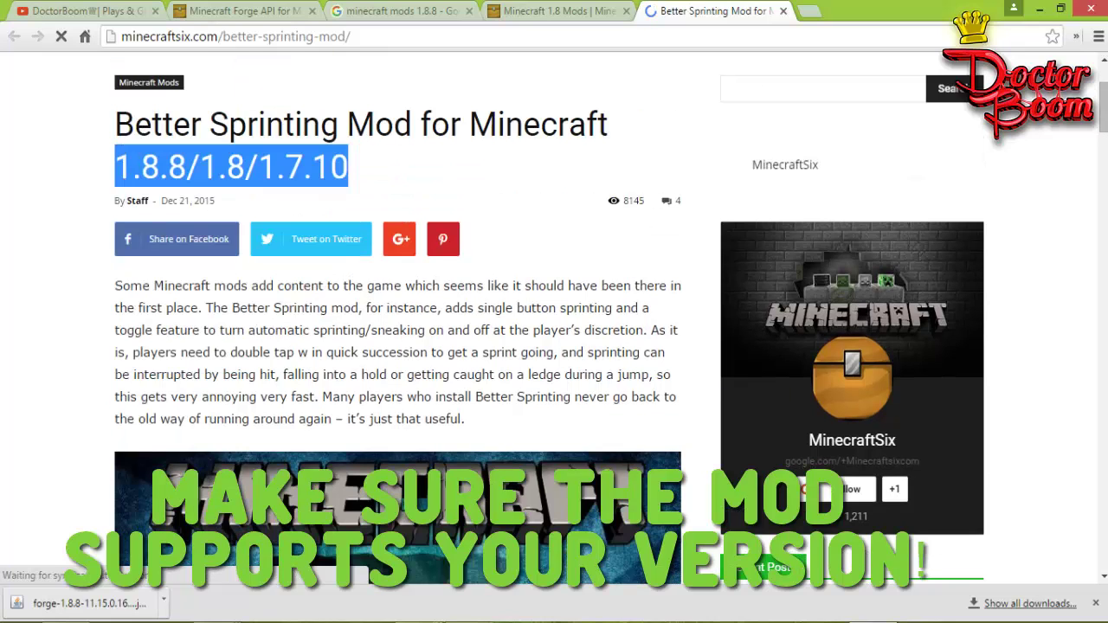
pyautogui.moveTo(140, 166); pyautogui.dragTo(116, 166)
# - Download BetterSprinting_MC-1.8.8_v1.1.3.jar from the page's Download Links section
pyautogui.scroll(-10, 398, 346)
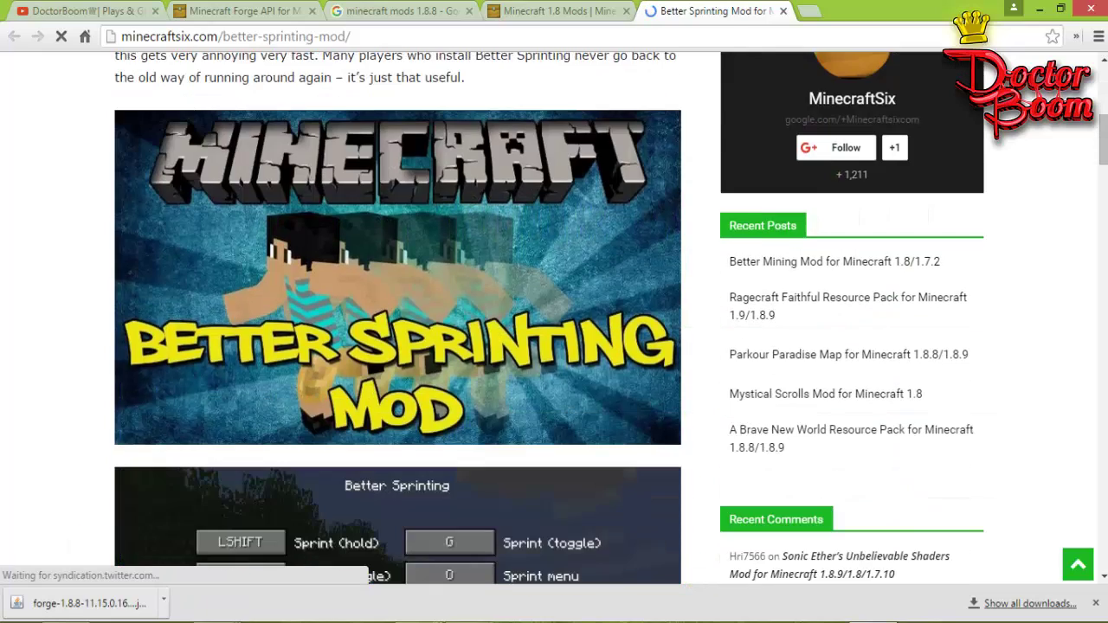
pyautogui.scroll(-3, 399, 347)
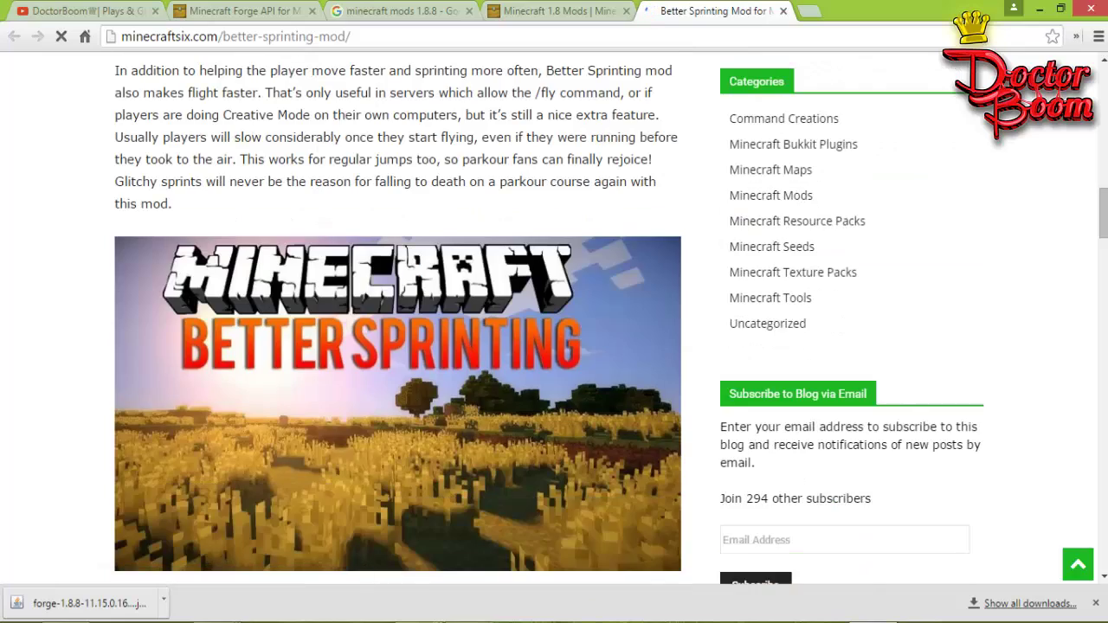
pyautogui.scroll(-6, 390, 354)
pyautogui.scroll(-4, 391, 354)
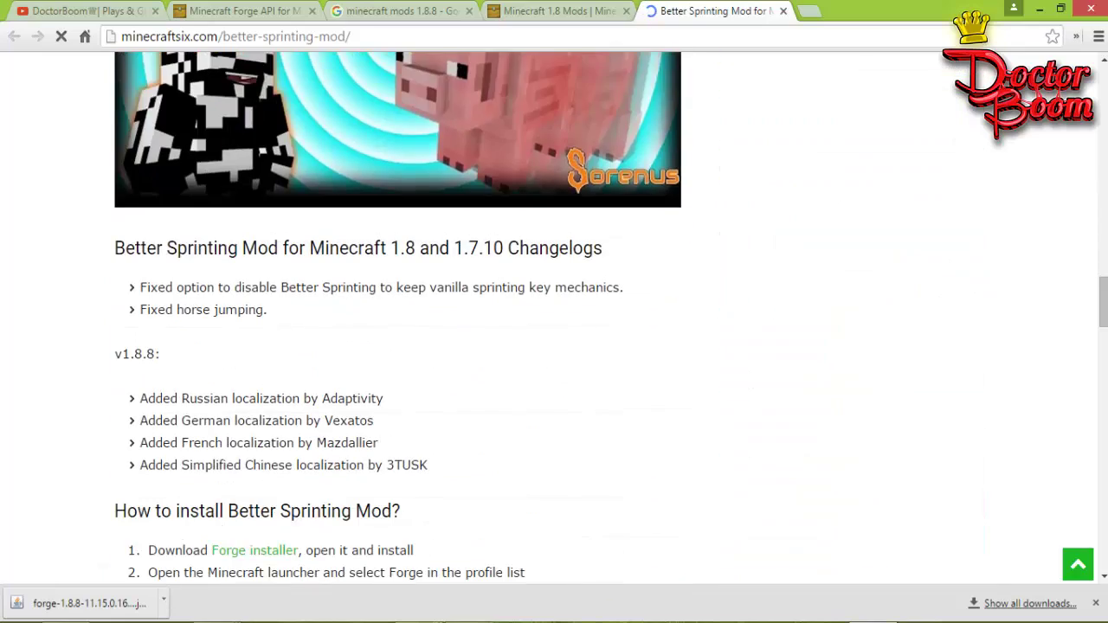
pyautogui.scroll(-4, 399, 346)
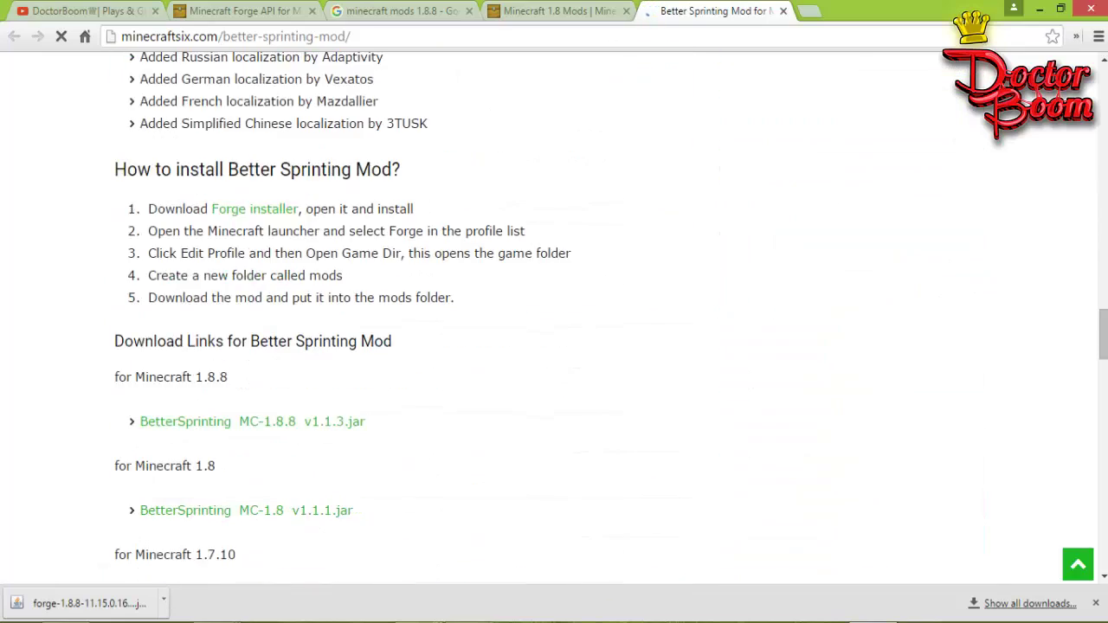
pyautogui.scroll(-2, 303, 428)
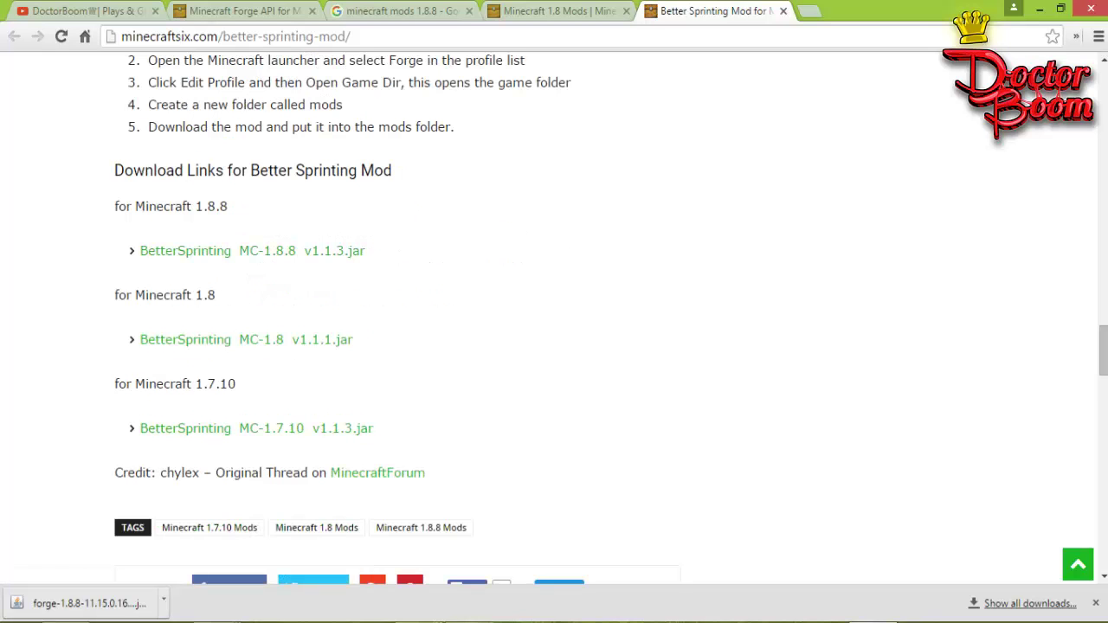
pyautogui.scroll(-2, 399, 320)
pyautogui.scroll(2, 398, 320)
pyautogui.click(251, 250)
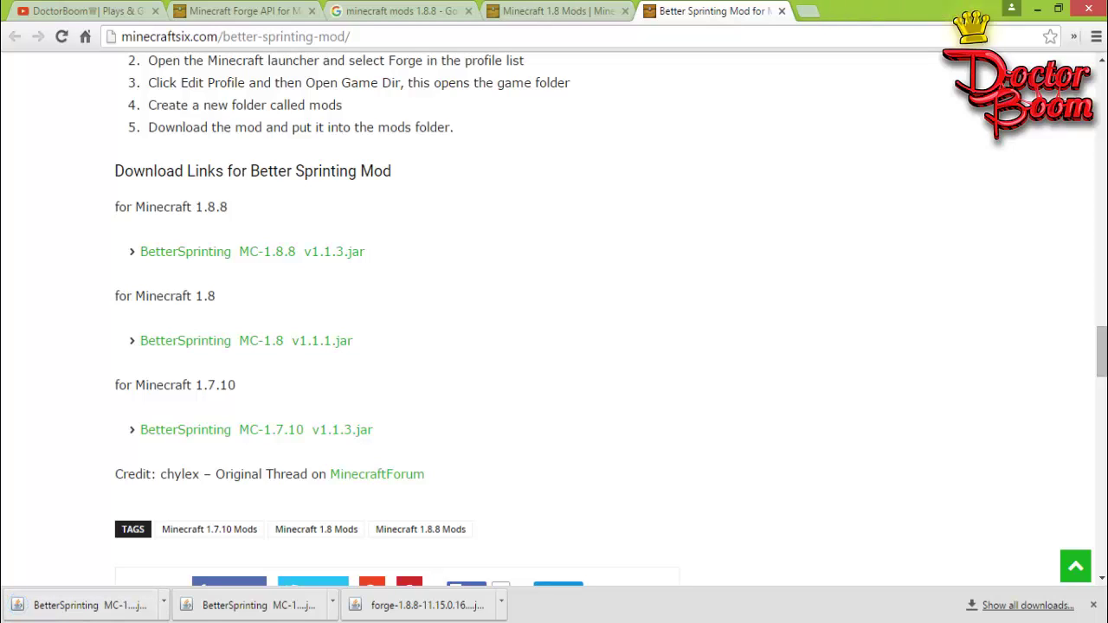
# - Move the BetterSprinting MC-1.8.8 v1.1.3 jar from Downloads into .minecraft\mods and confirm it's there
pyautogui.moveTo(372, 615)
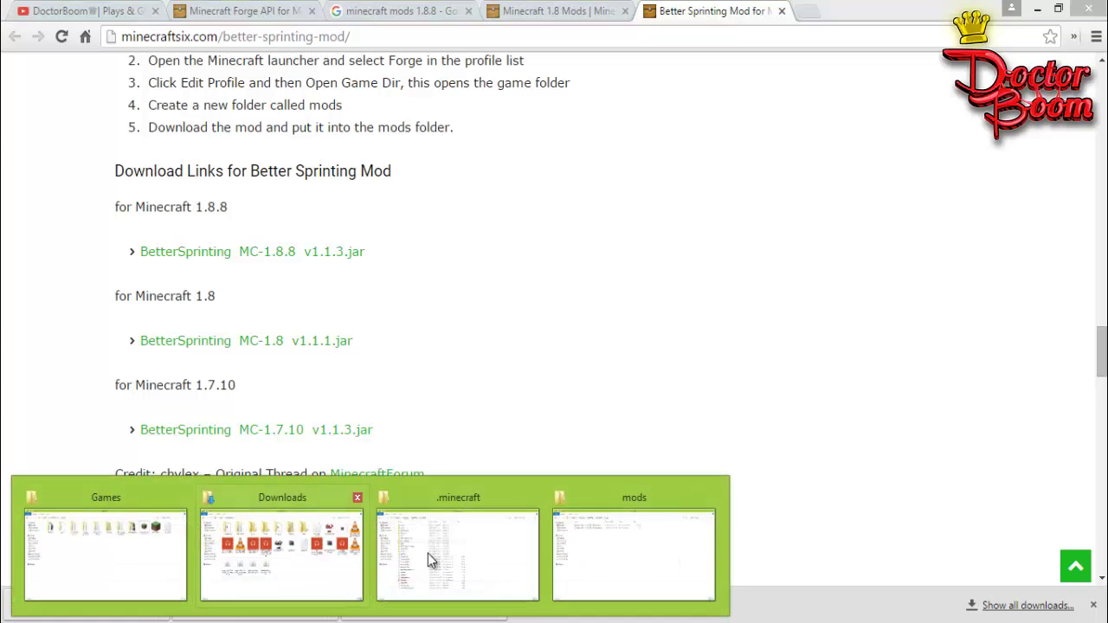
pyautogui.click(287, 550)
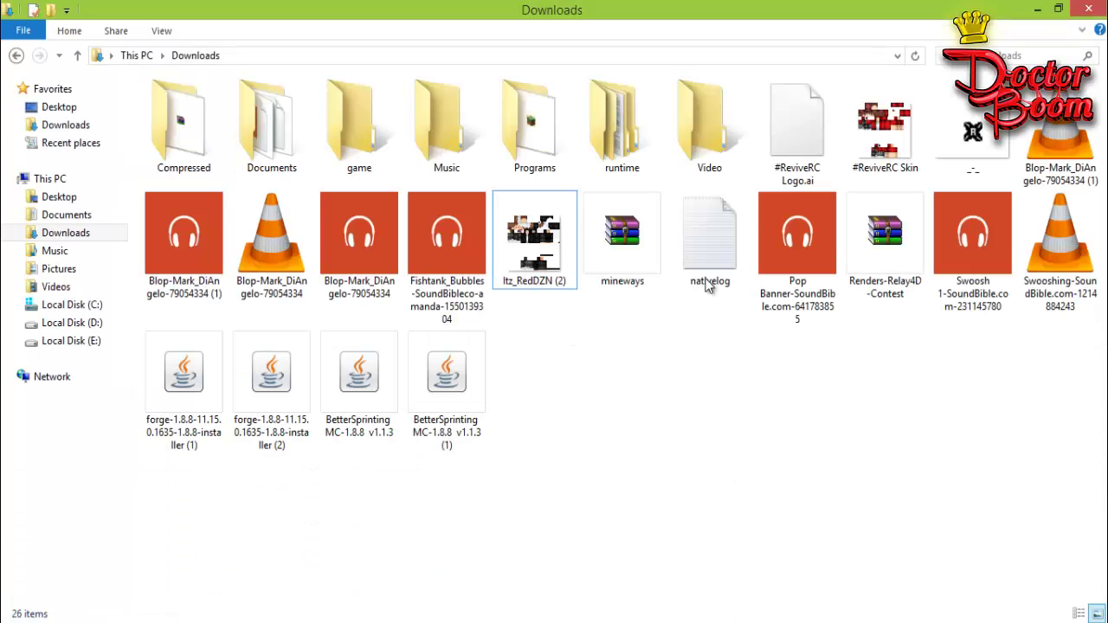
pyautogui.click(368, 432)
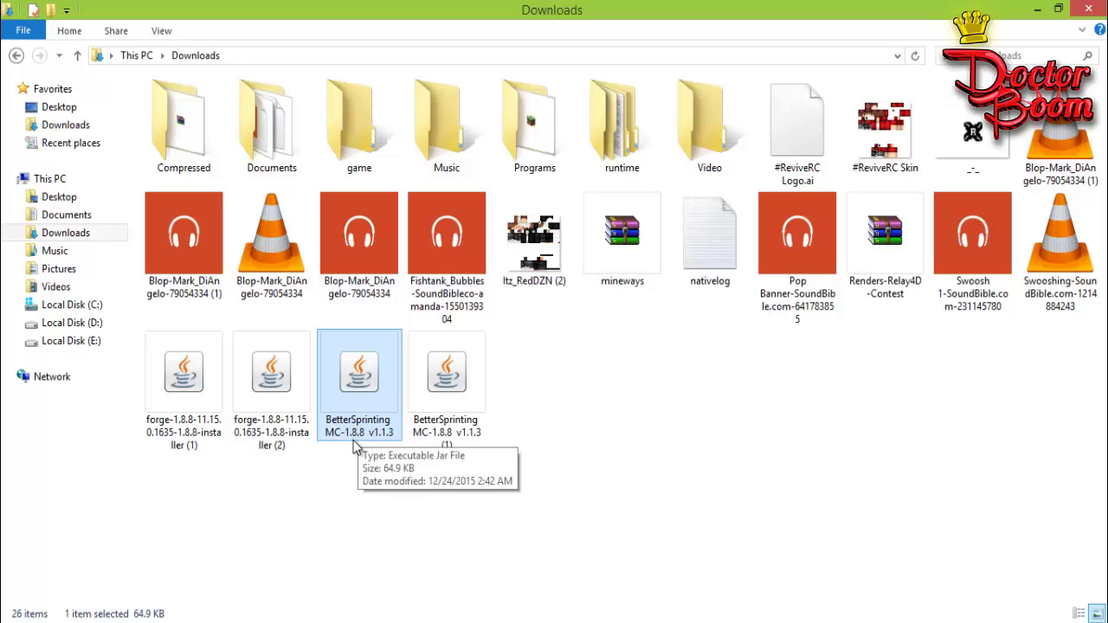
pyautogui.rightClick(359, 441)
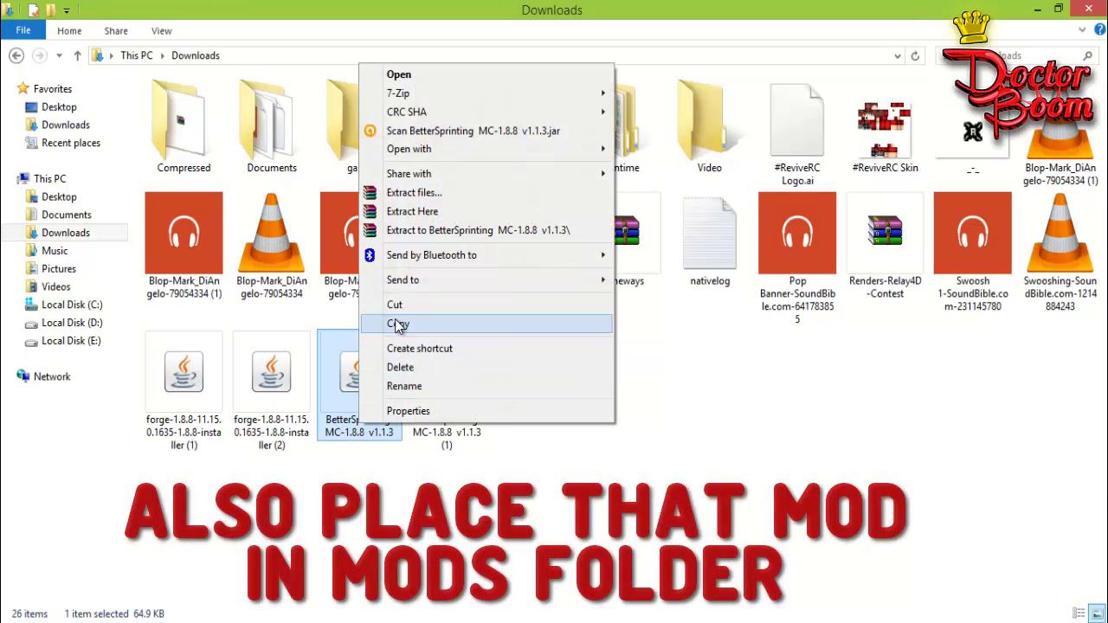
pyautogui.click(395, 306)
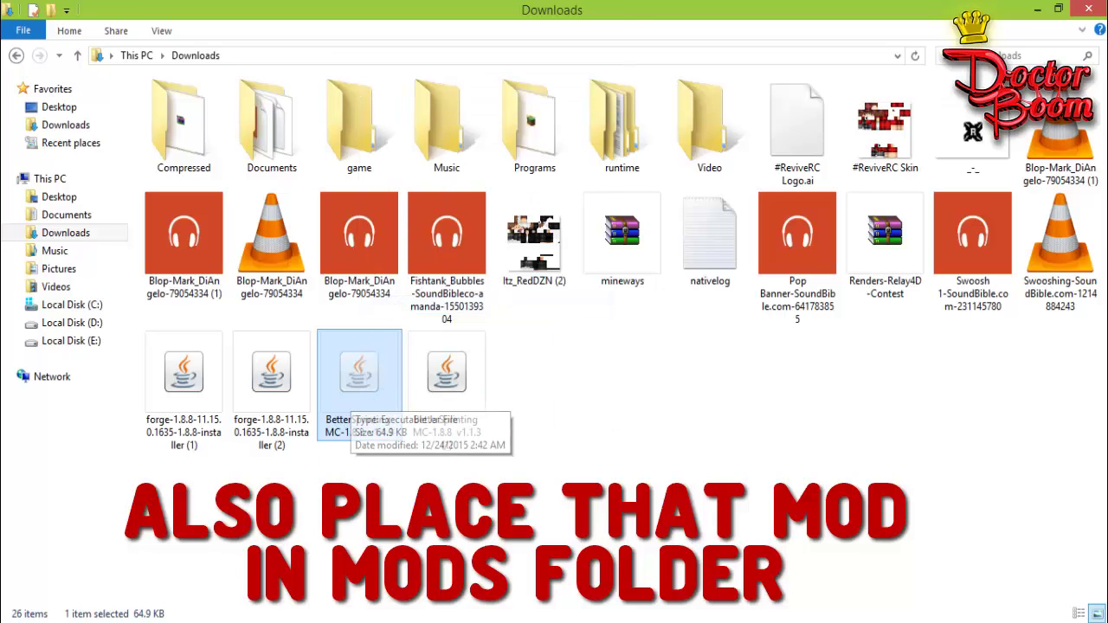
pyautogui.click(221, 616)
pyautogui.click(572, 535)
pyautogui.rightClick(318, 289)
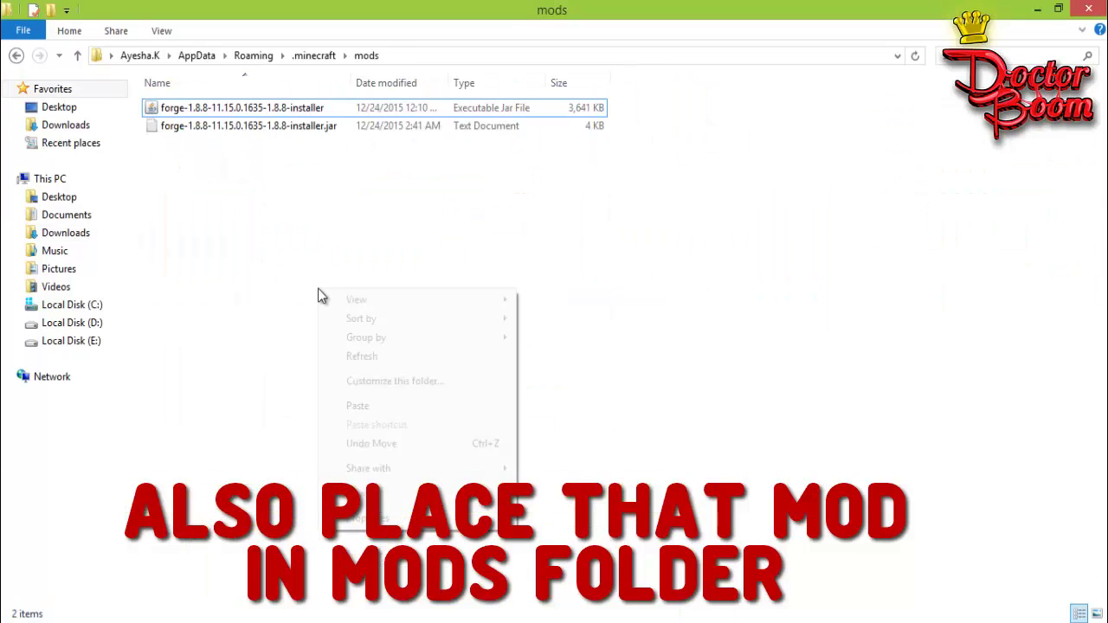
pyautogui.click(357, 406)
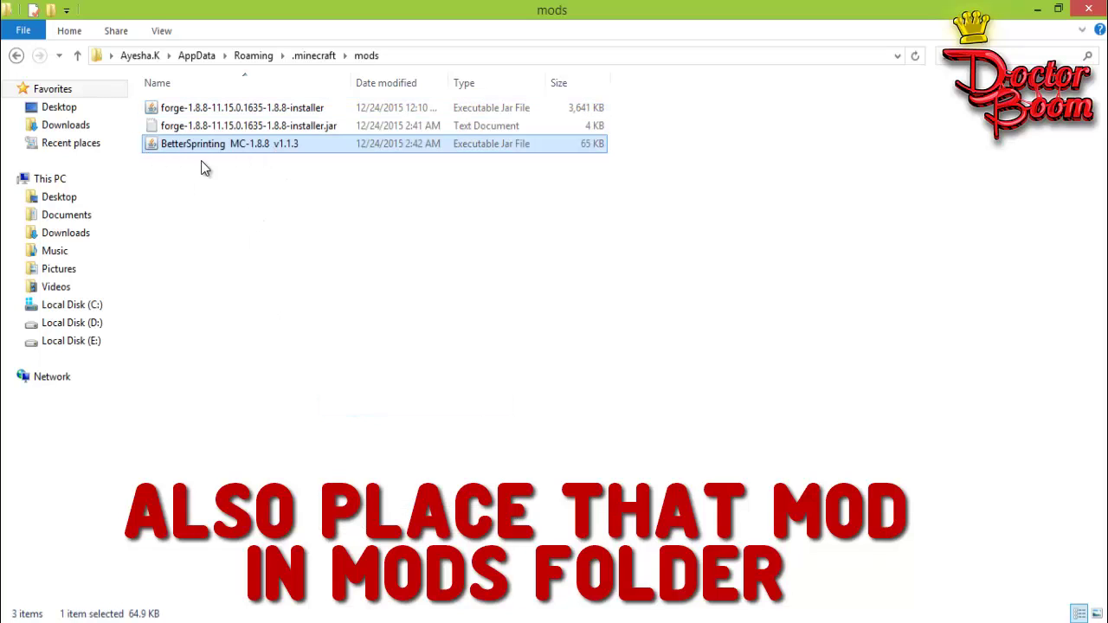
pyautogui.click(17, 54)
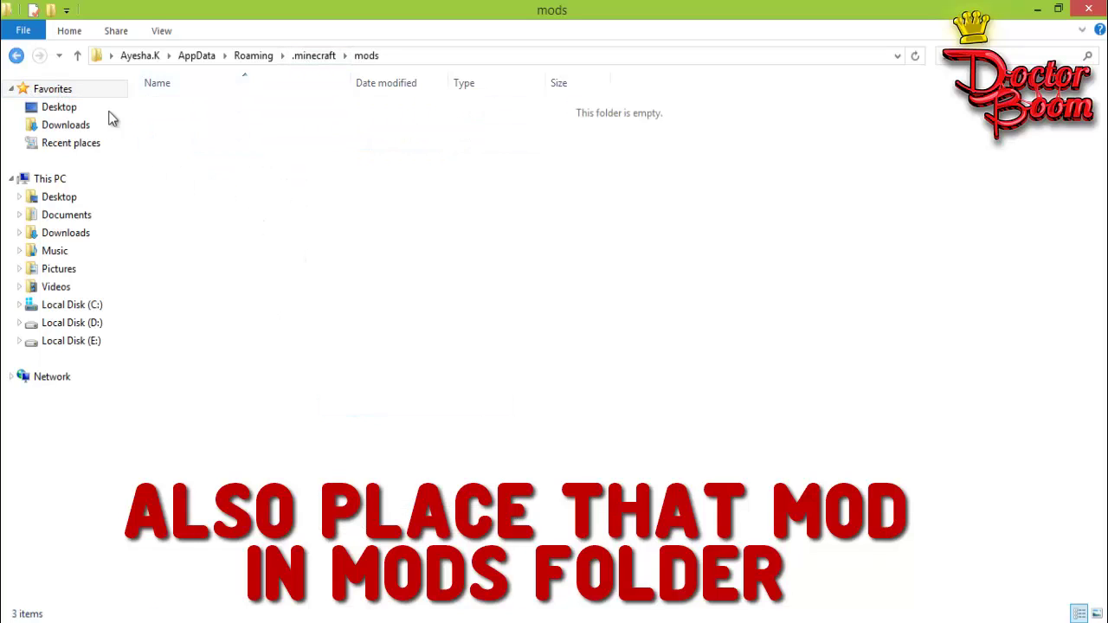
pyautogui.doubleClick(198, 217)
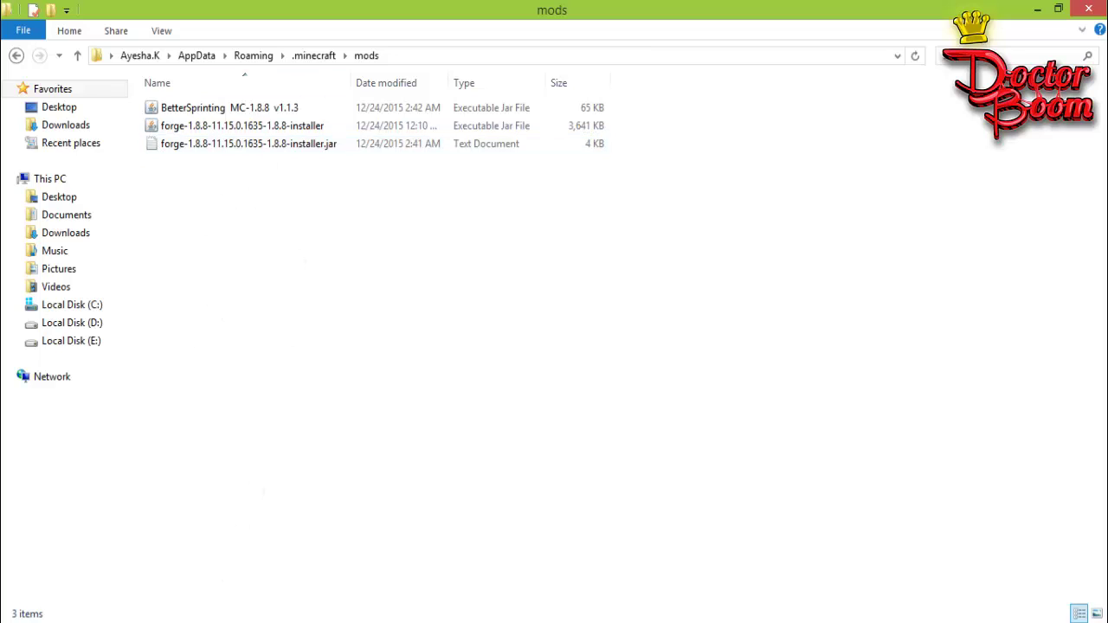
# - Launch Minecraft (1), the TeamExtreme launcher, from the Games folder on drive D
pyautogui.moveTo(221, 560)
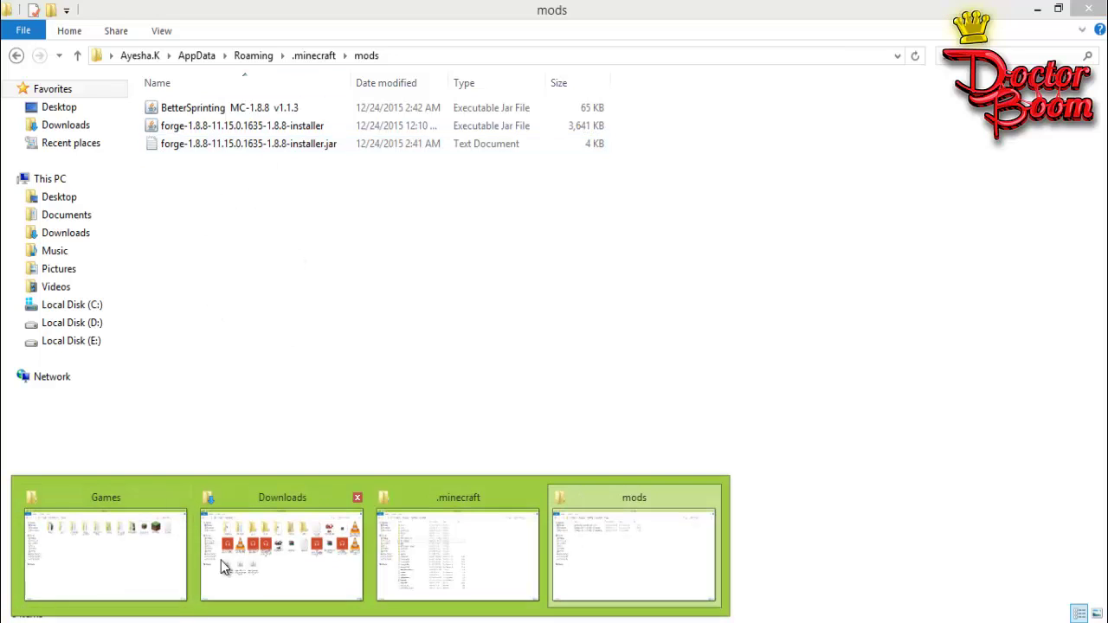
pyautogui.click(115, 529)
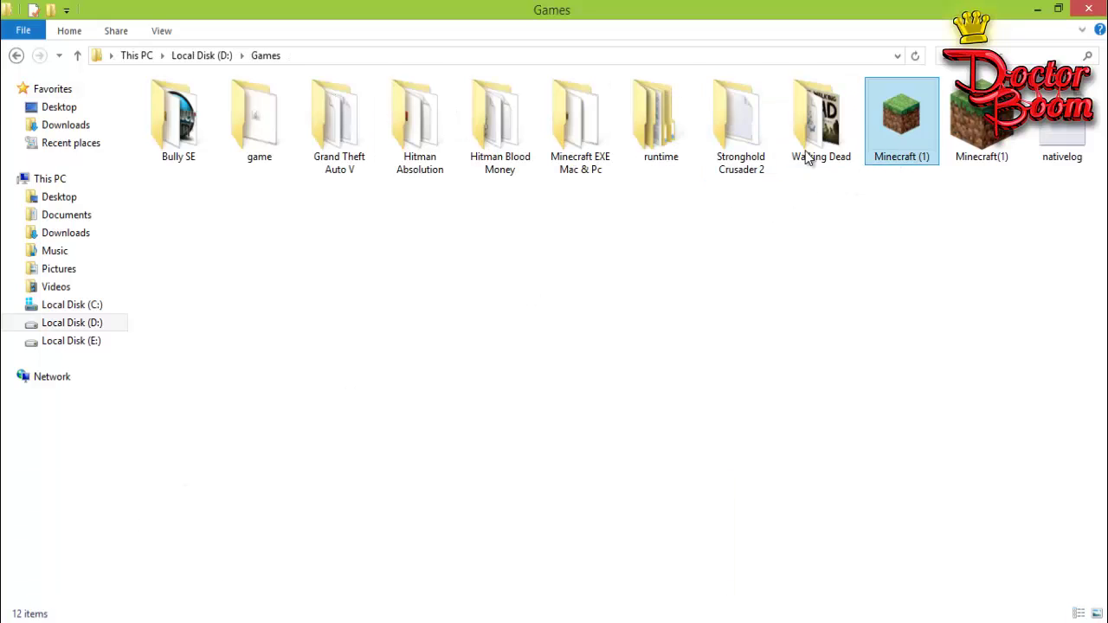
pyautogui.moveTo(876, 165)
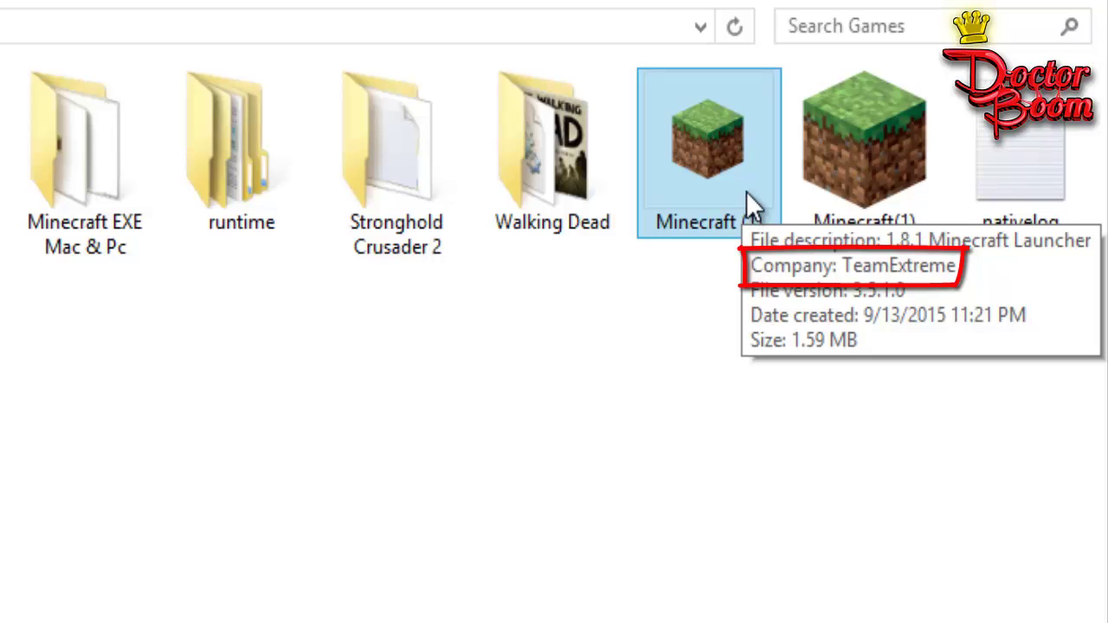
pyautogui.moveTo(831, 191)
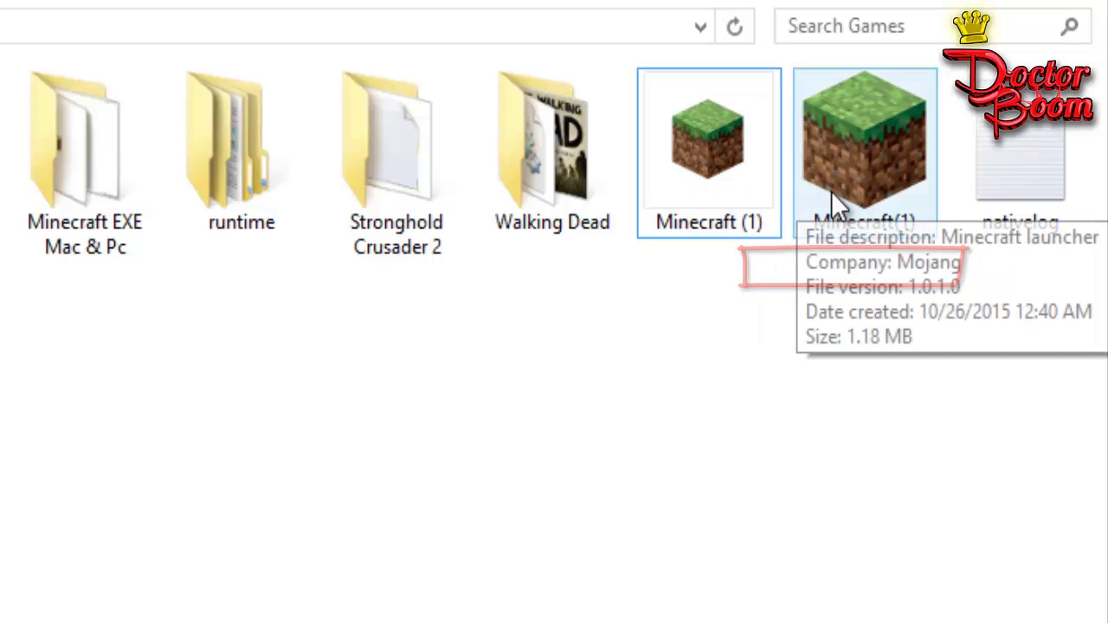
pyautogui.click(773, 186)
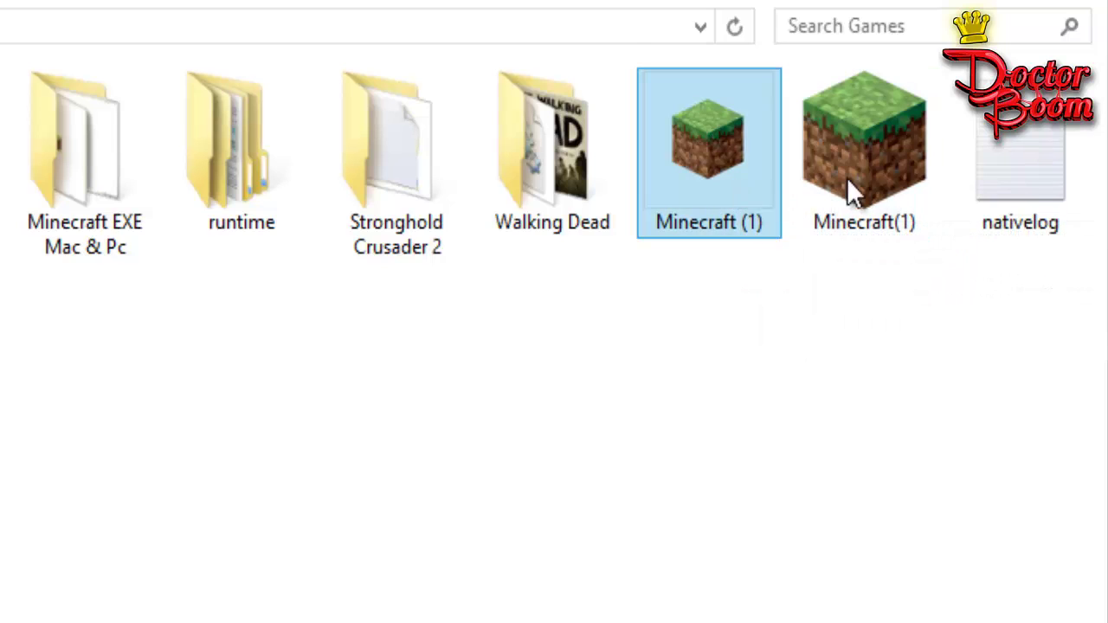
pyautogui.moveTo(712, 206)
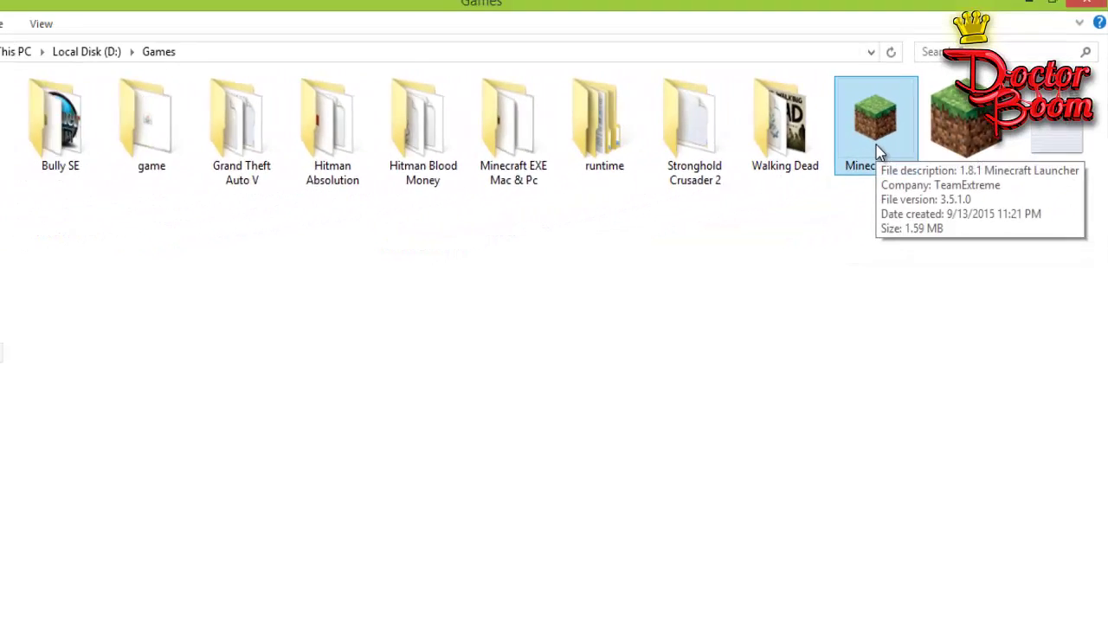
pyautogui.doubleClick(876, 144)
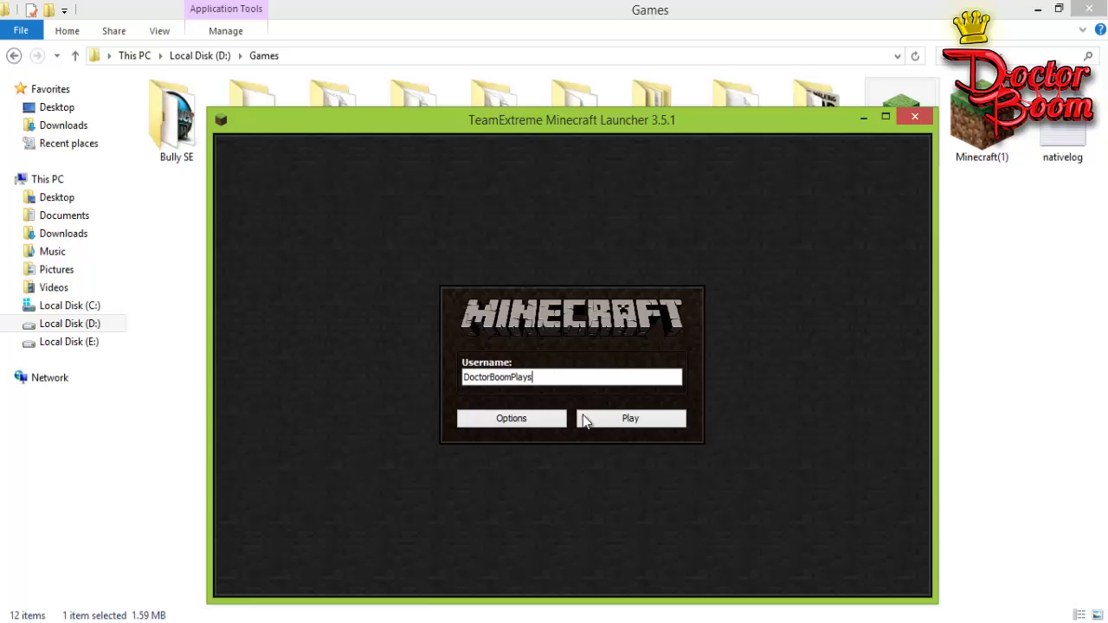
# - Log in, set the profile version to 1.8.8-forge1.8.8-11.15.0.1635, save it and start the game
pyautogui.click(583, 418)
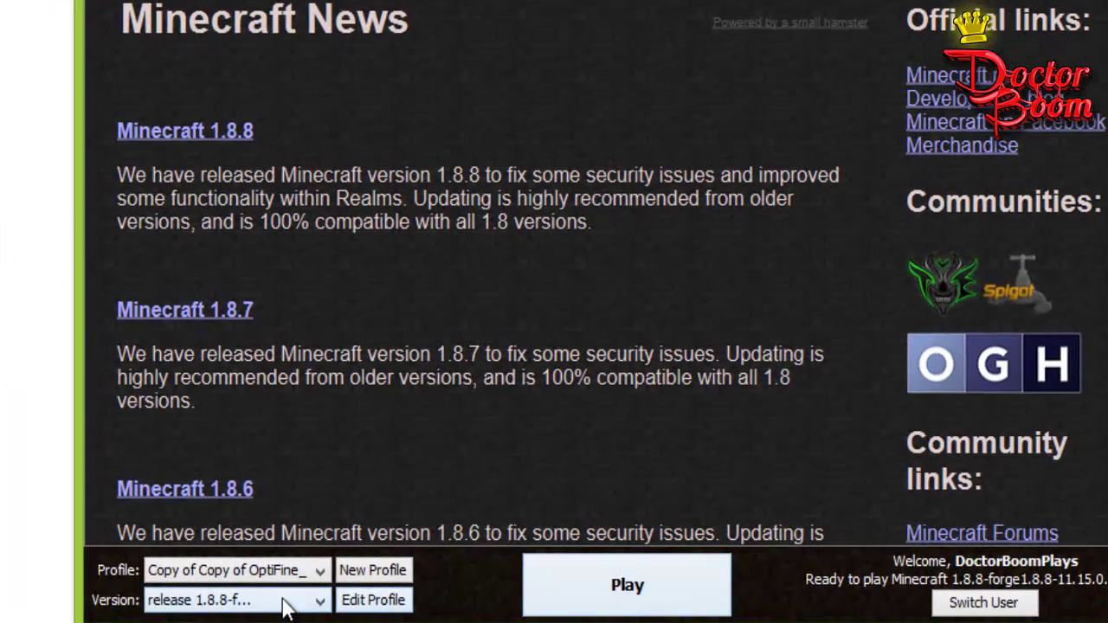
pyautogui.click(363, 601)
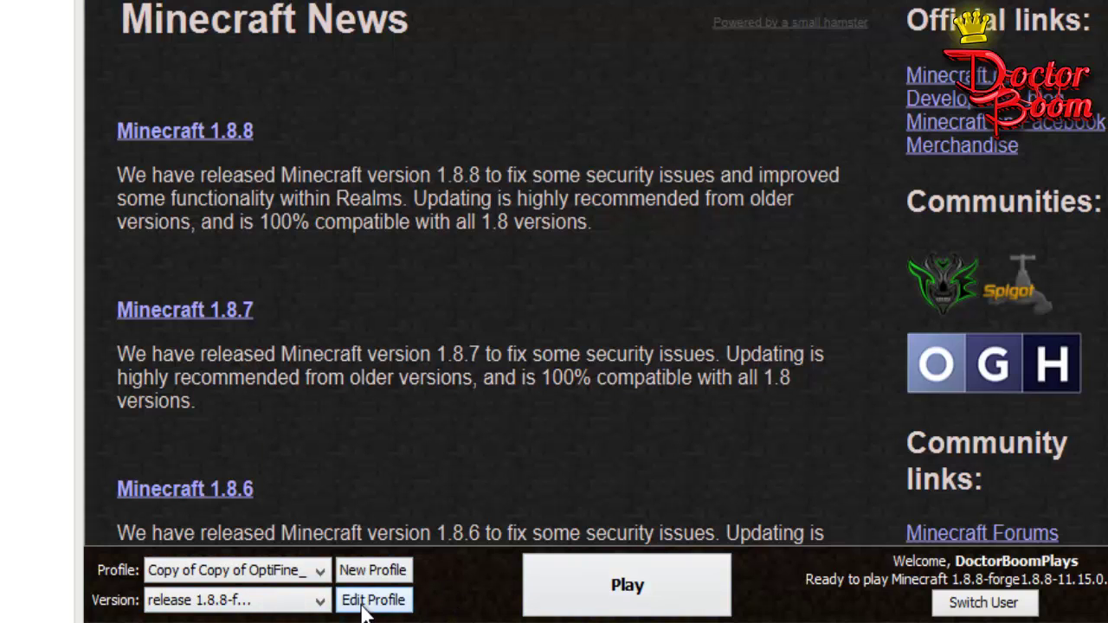
pyautogui.click(385, 364)
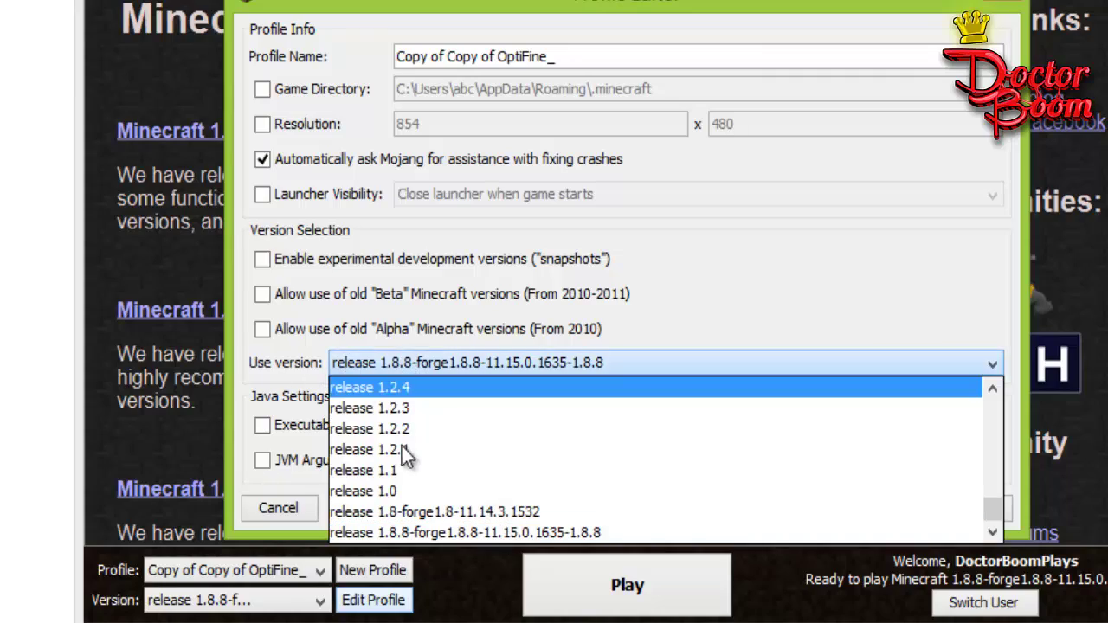
pyautogui.scroll(10, 404, 424)
pyautogui.scroll(-10, 412, 472)
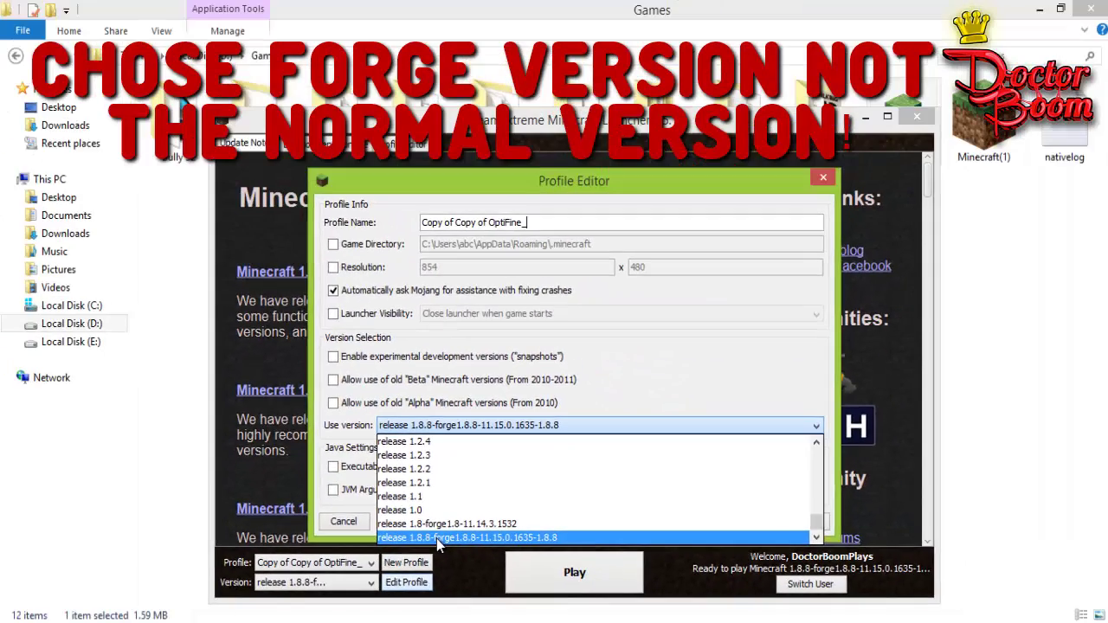
pyautogui.click(437, 539)
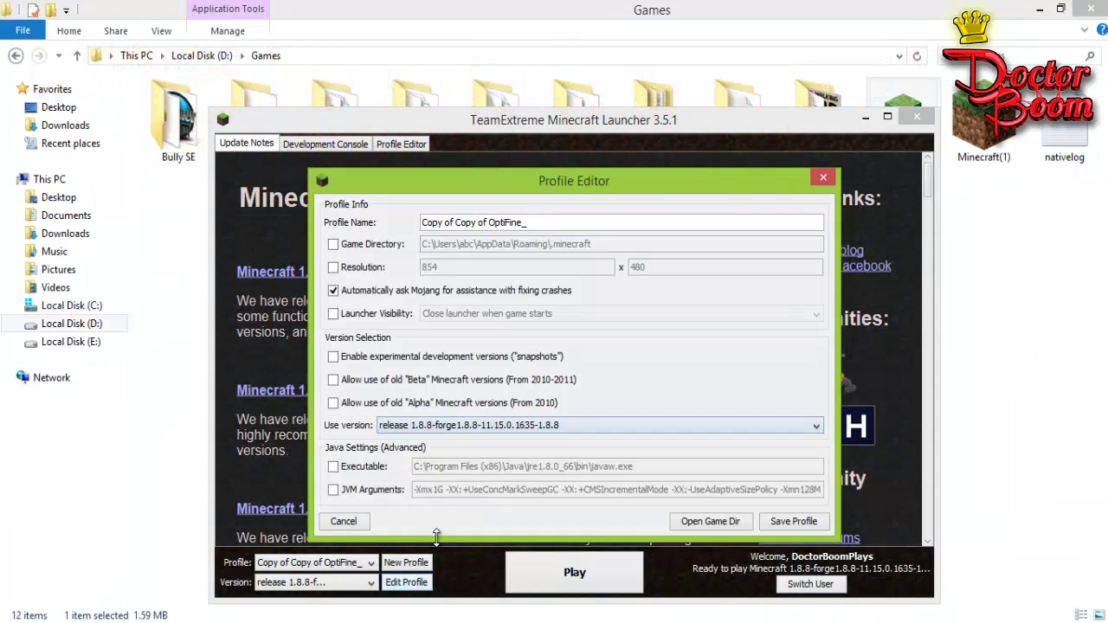
pyautogui.click(784, 522)
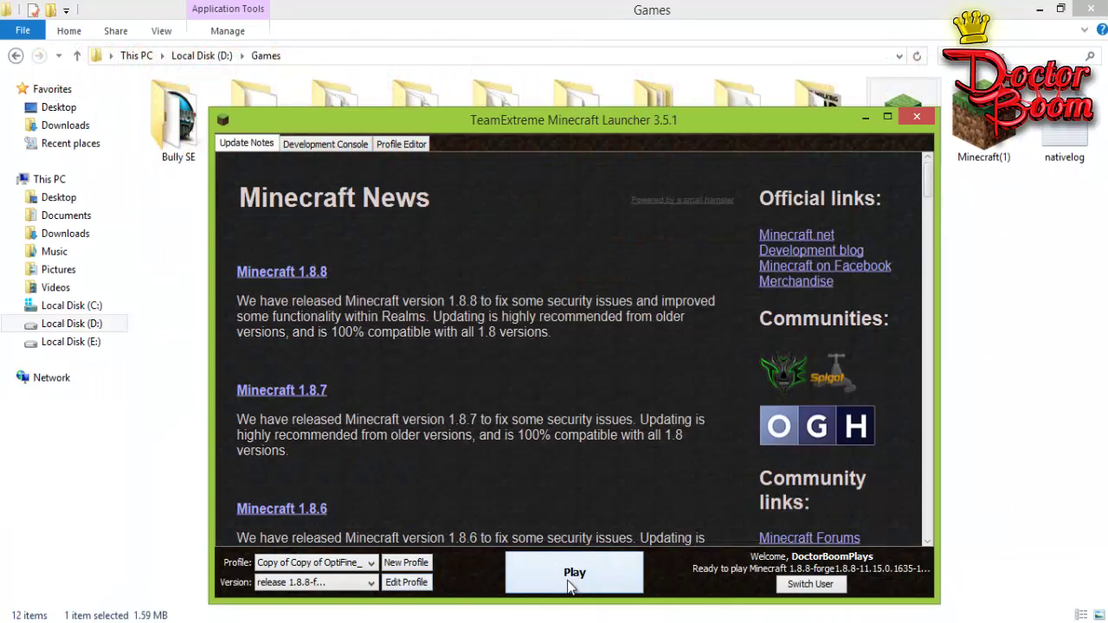
pyautogui.click(571, 578)
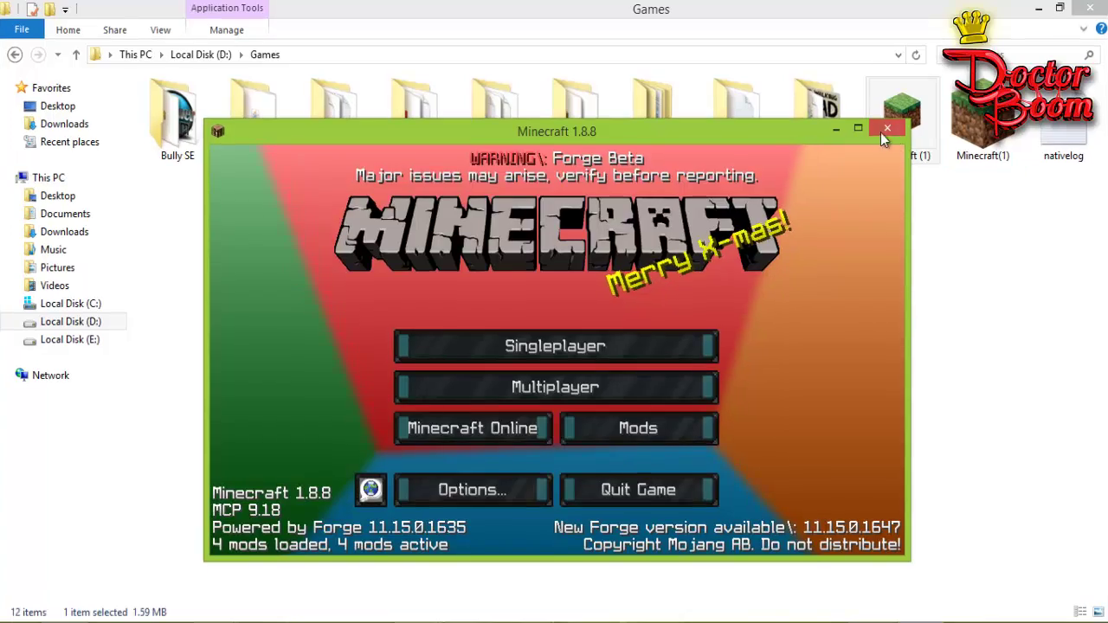
# - Maximize the Minecraft 1.8.8 Forge window so its title menu, showing 4 mods loaded, fills the screen
pyautogui.click(859, 130)
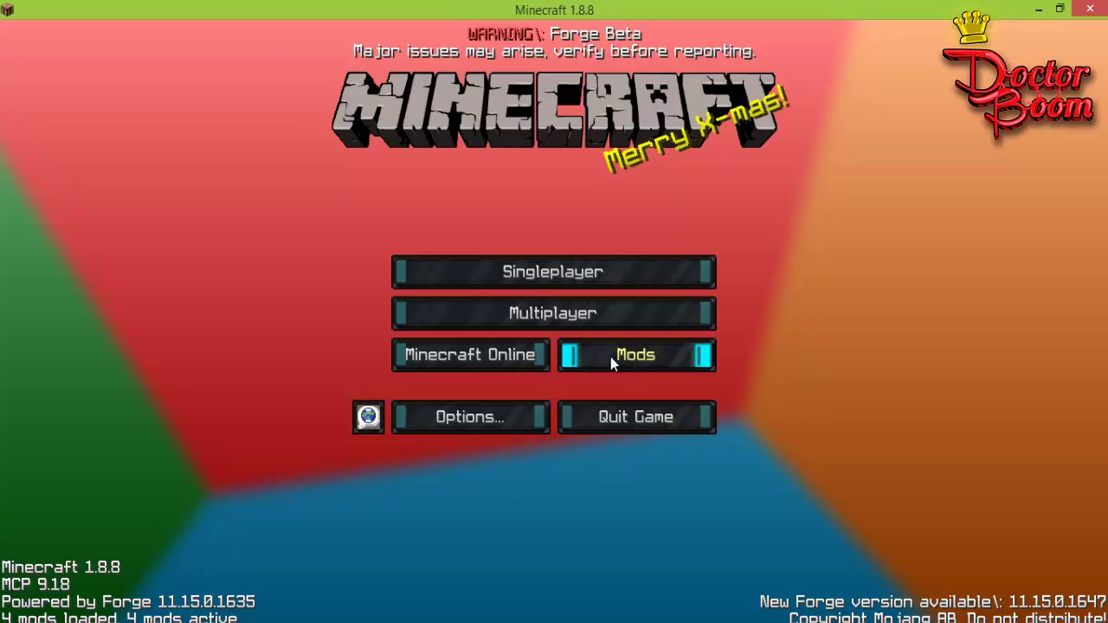
pyautogui.click(619, 358)
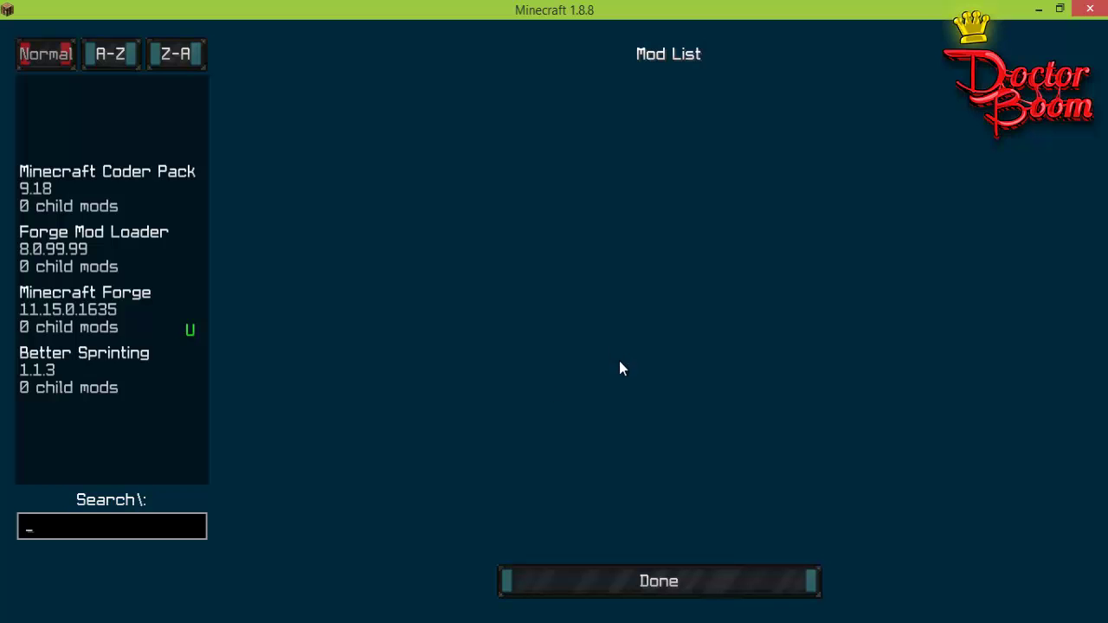
pyautogui.click(78, 362)
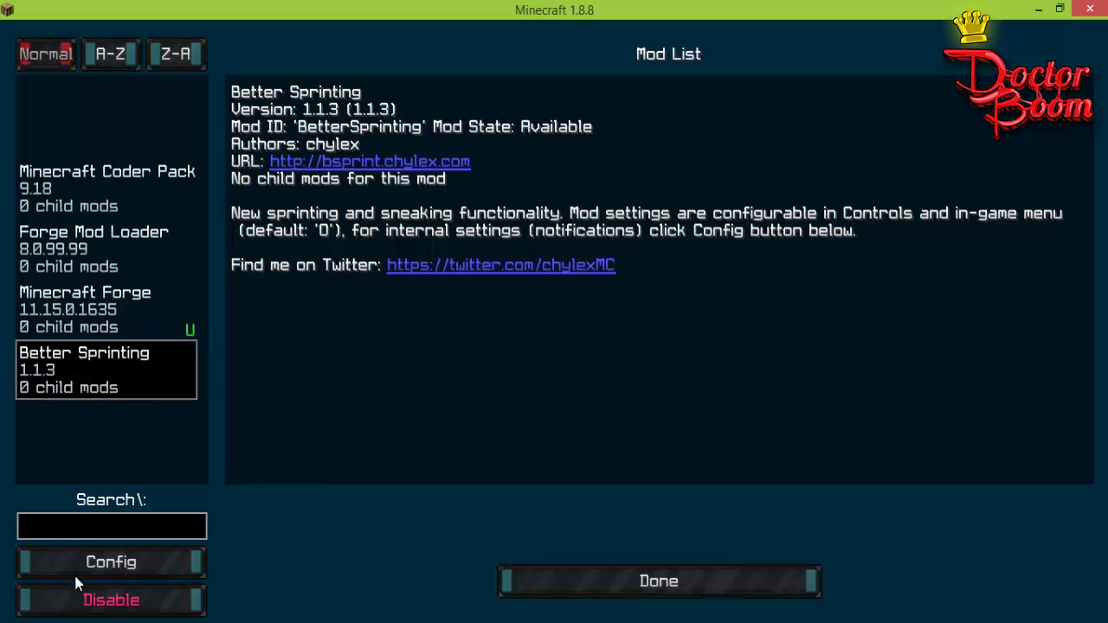
pyautogui.click(576, 587)
pyautogui.click(451, 427)
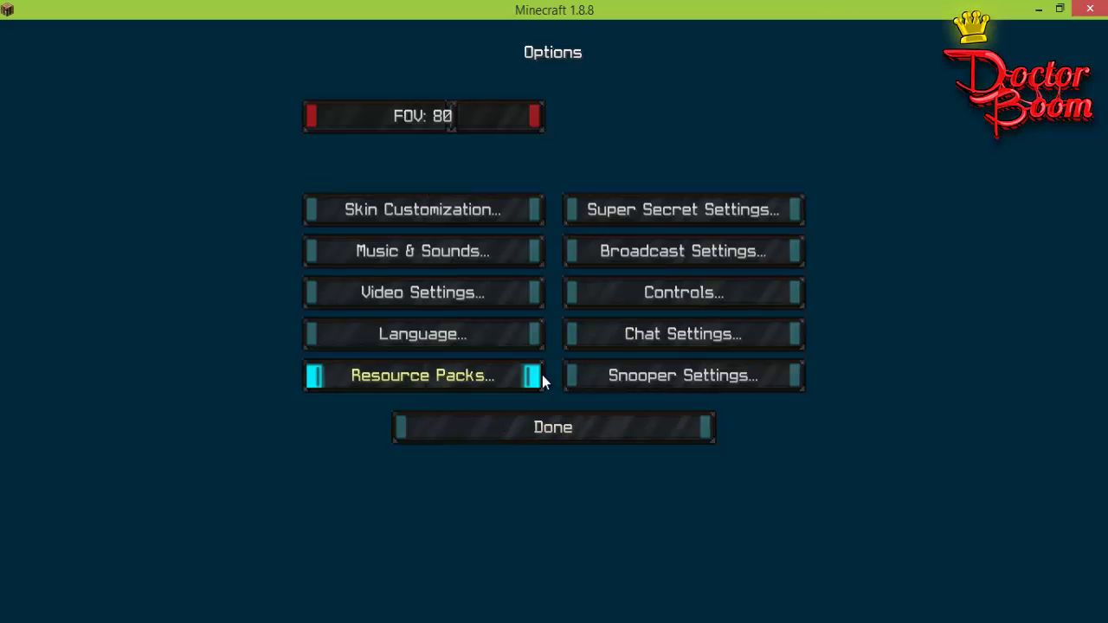
pyautogui.click(667, 292)
pyautogui.click(734, 104)
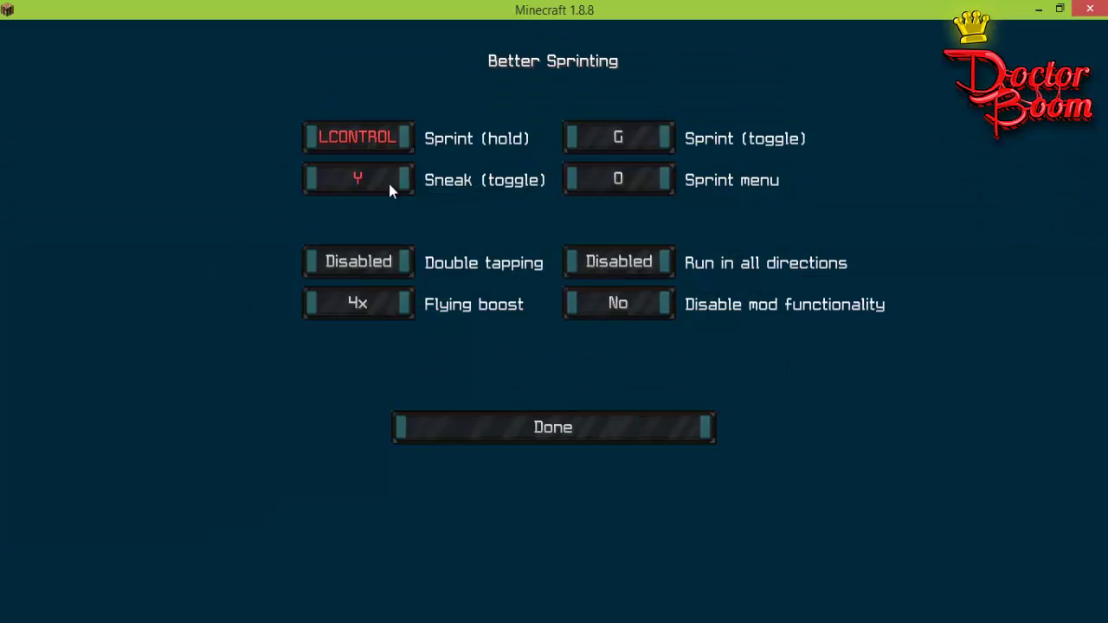
pyautogui.click(582, 427)
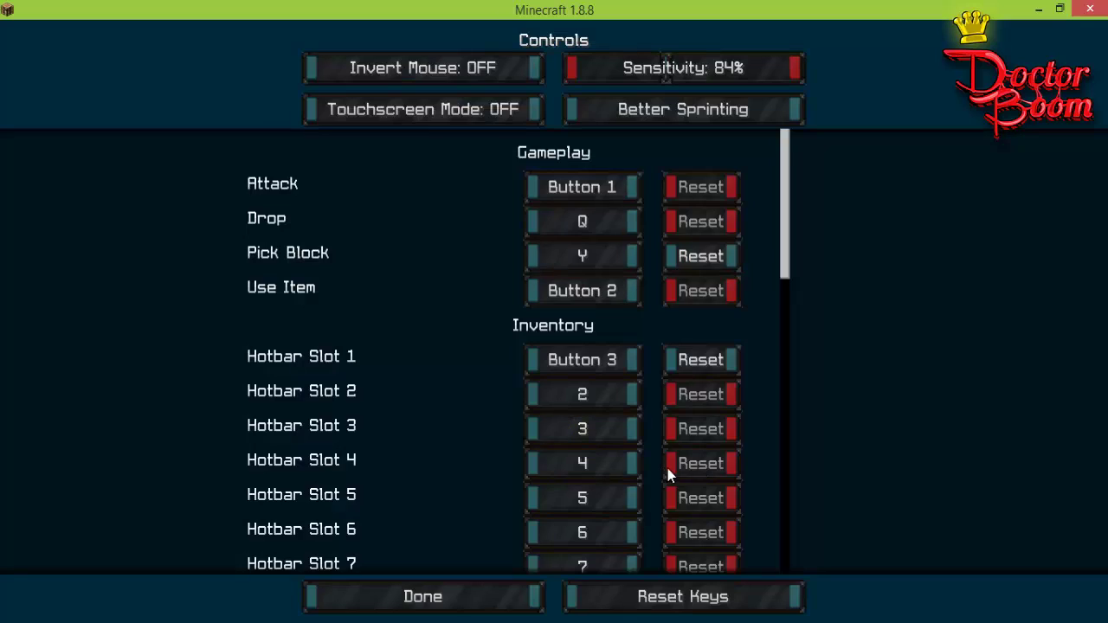
pyautogui.click(511, 596)
pyautogui.click(549, 426)
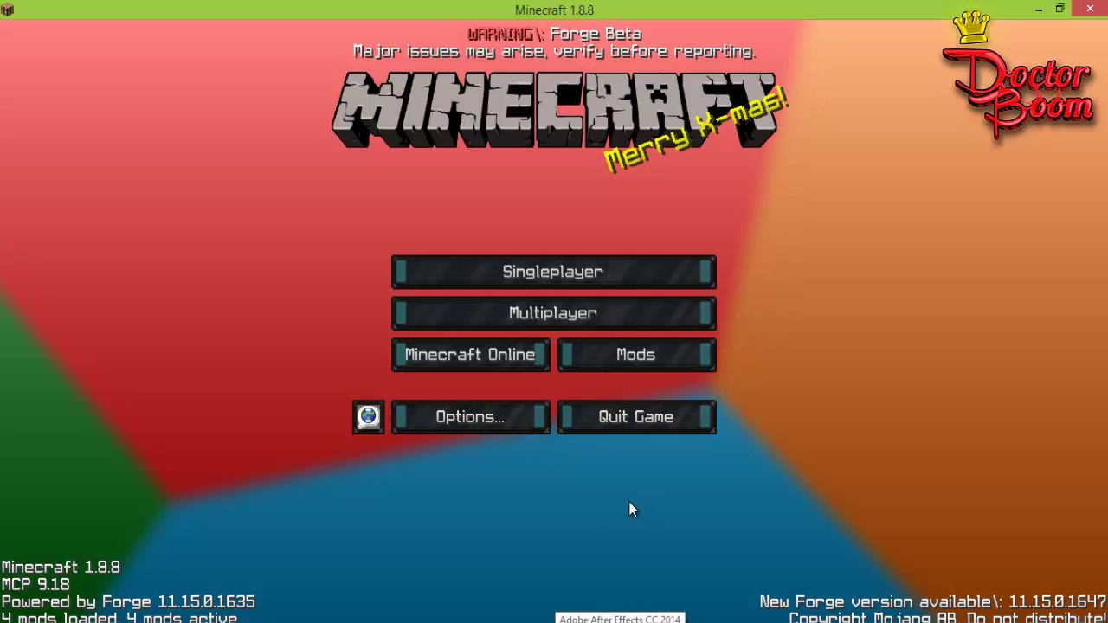